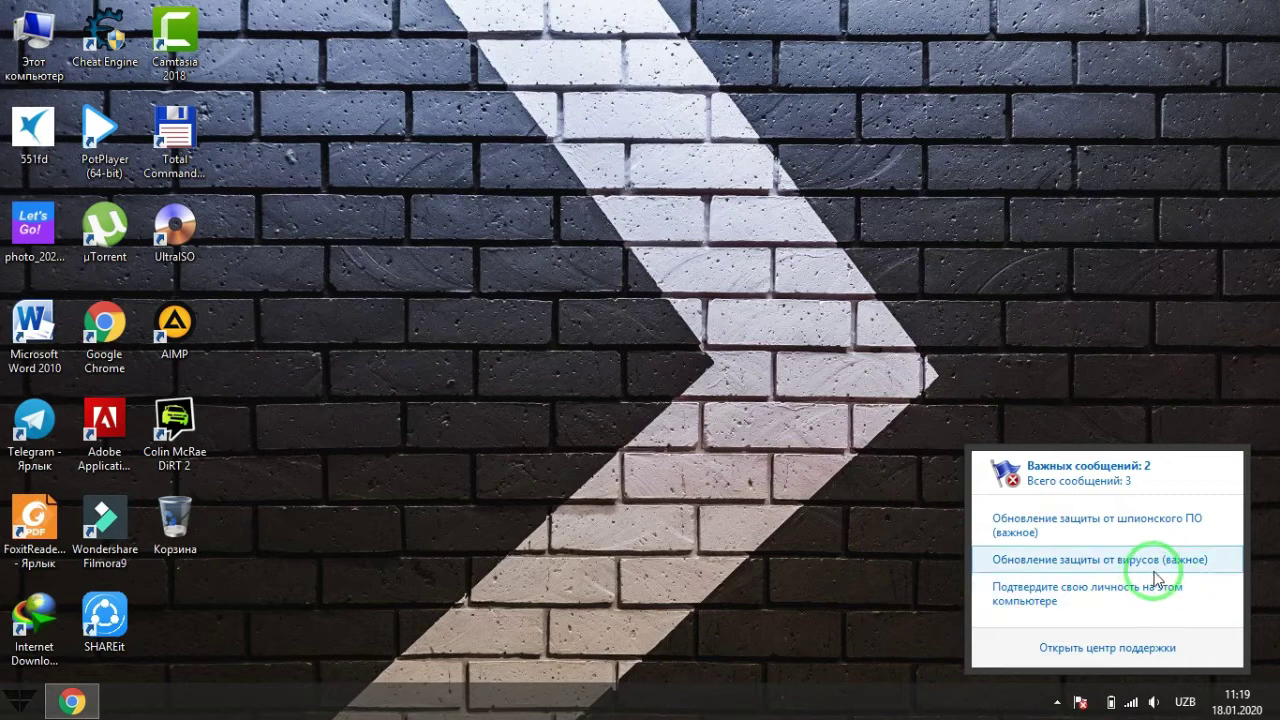
Switch to Chrome, dismiss the page translation offer, and replace the 360 Total Security uninstall survey with a blank tab
left_click(887, 537)
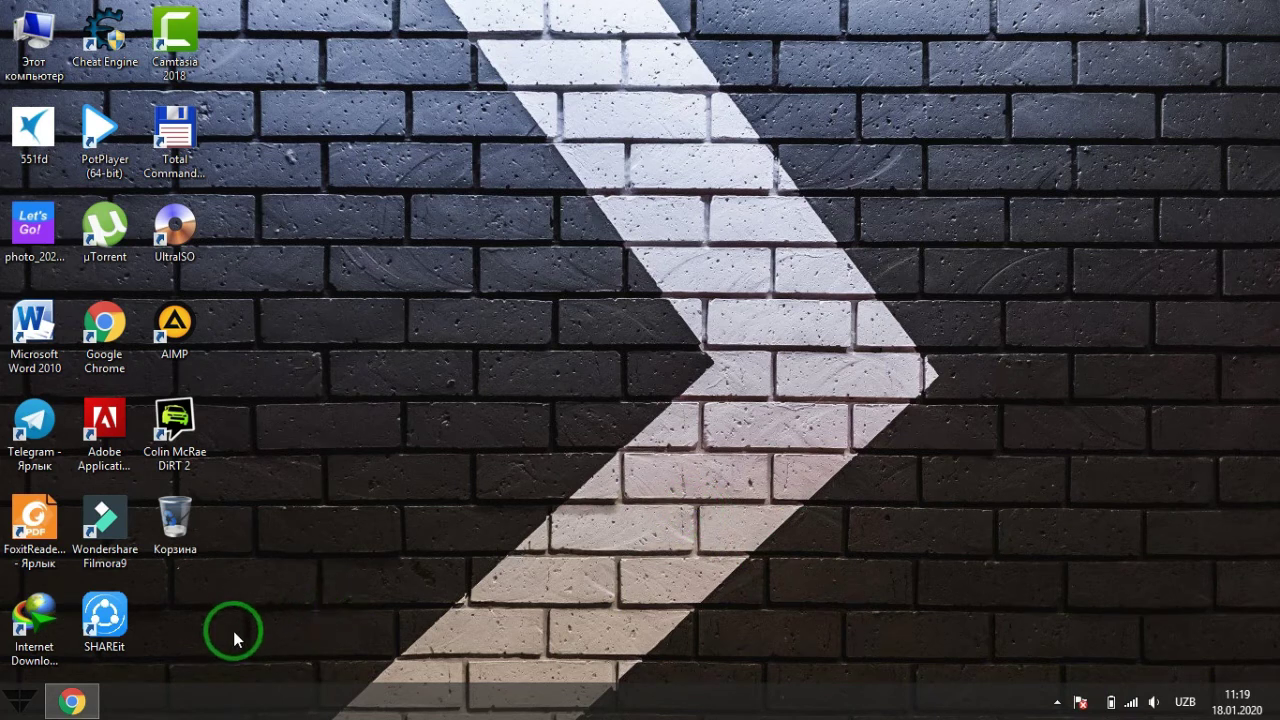
left_click(72, 701)
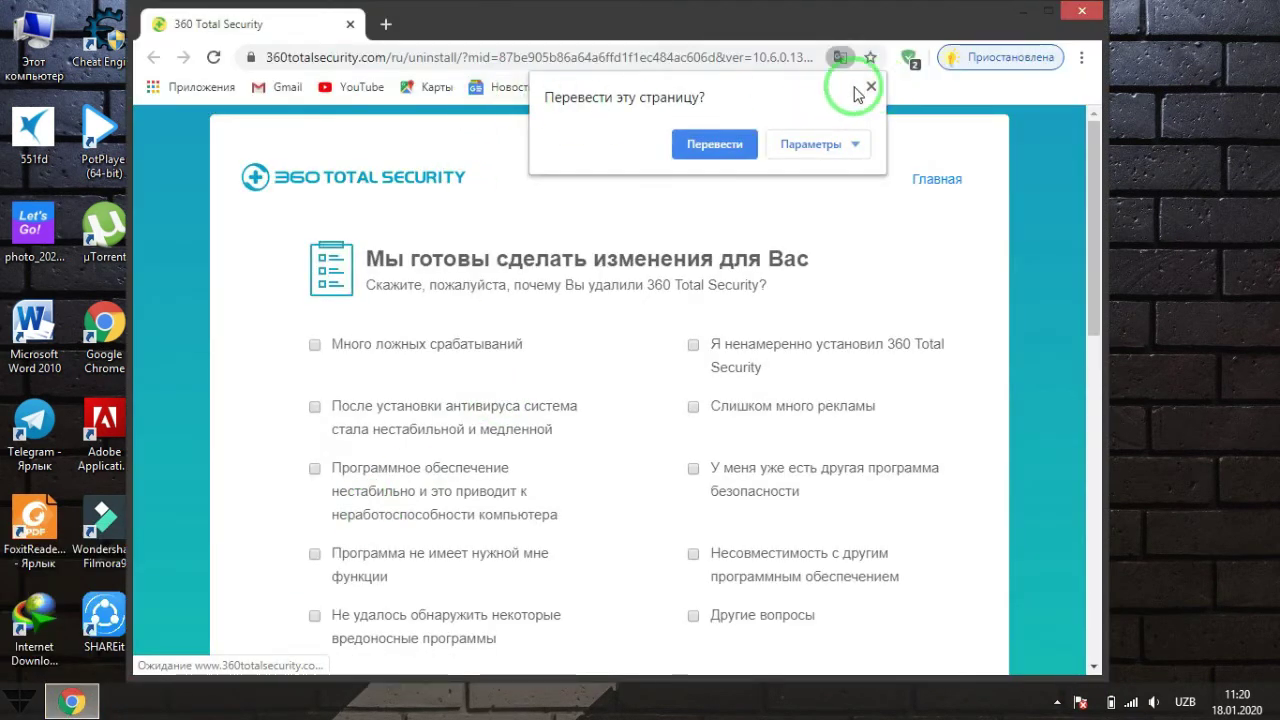
left_click(873, 92)
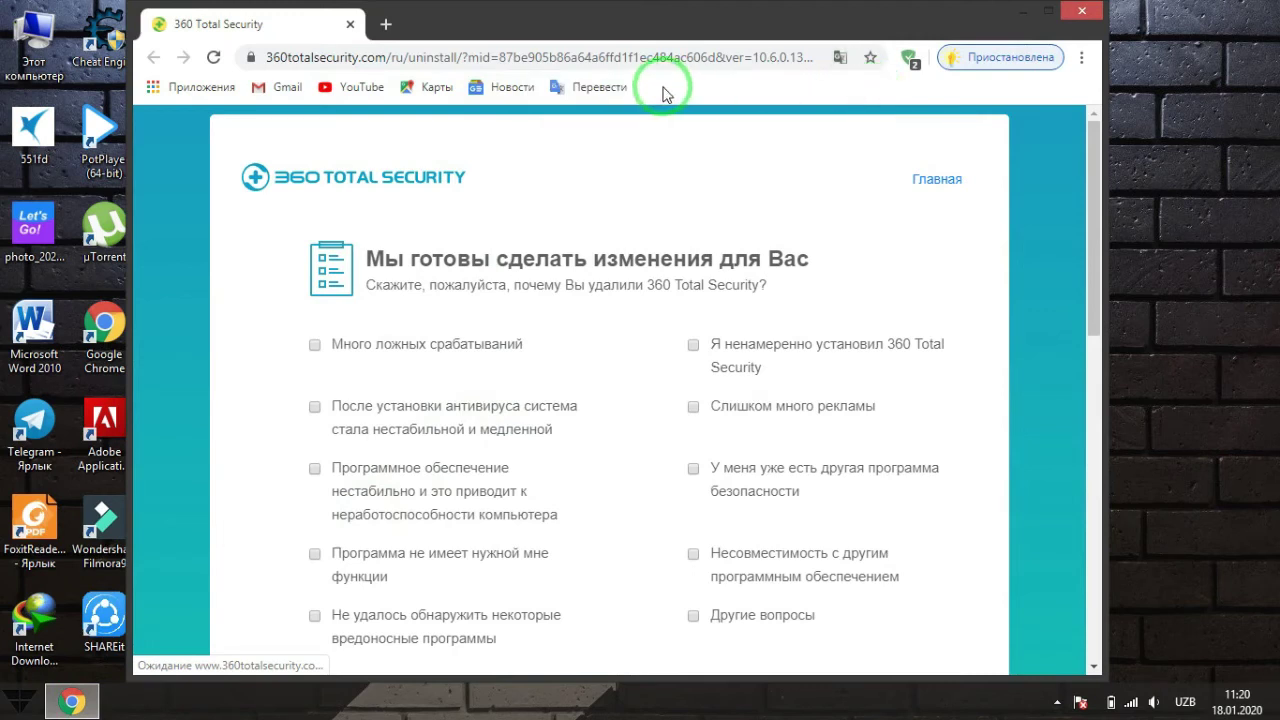
left_click(387, 24)
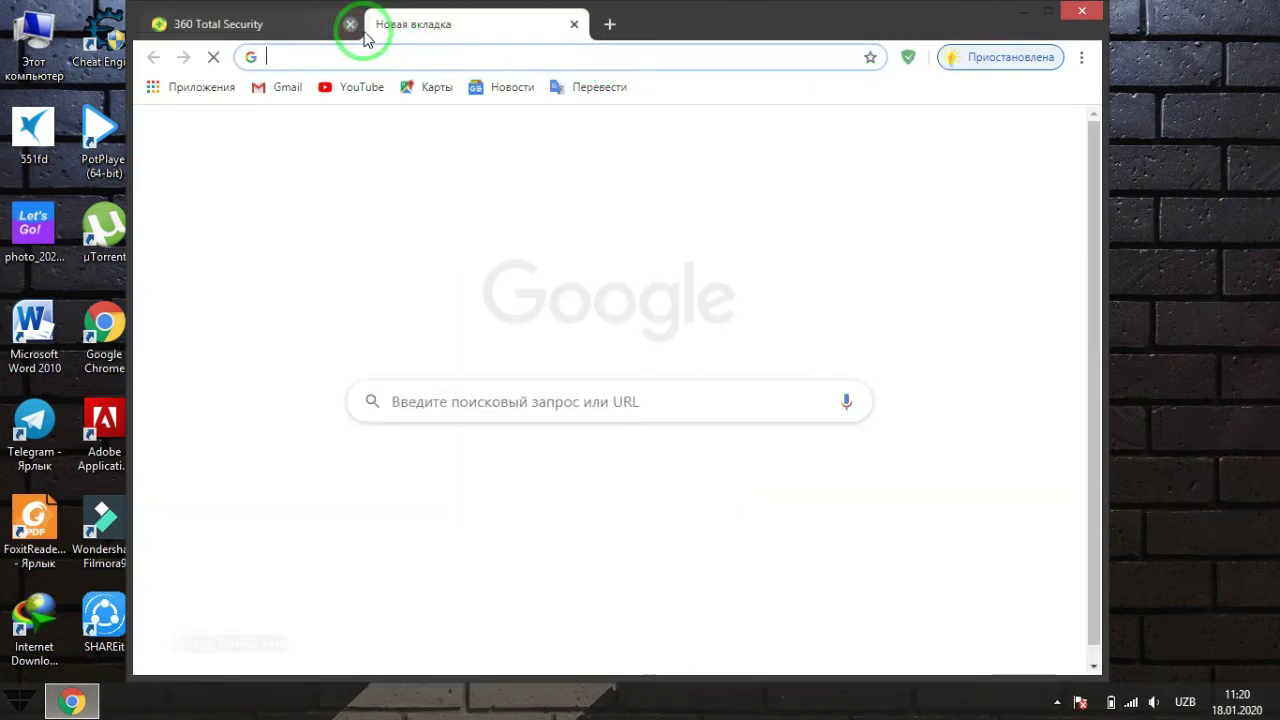
left_click(350, 24)
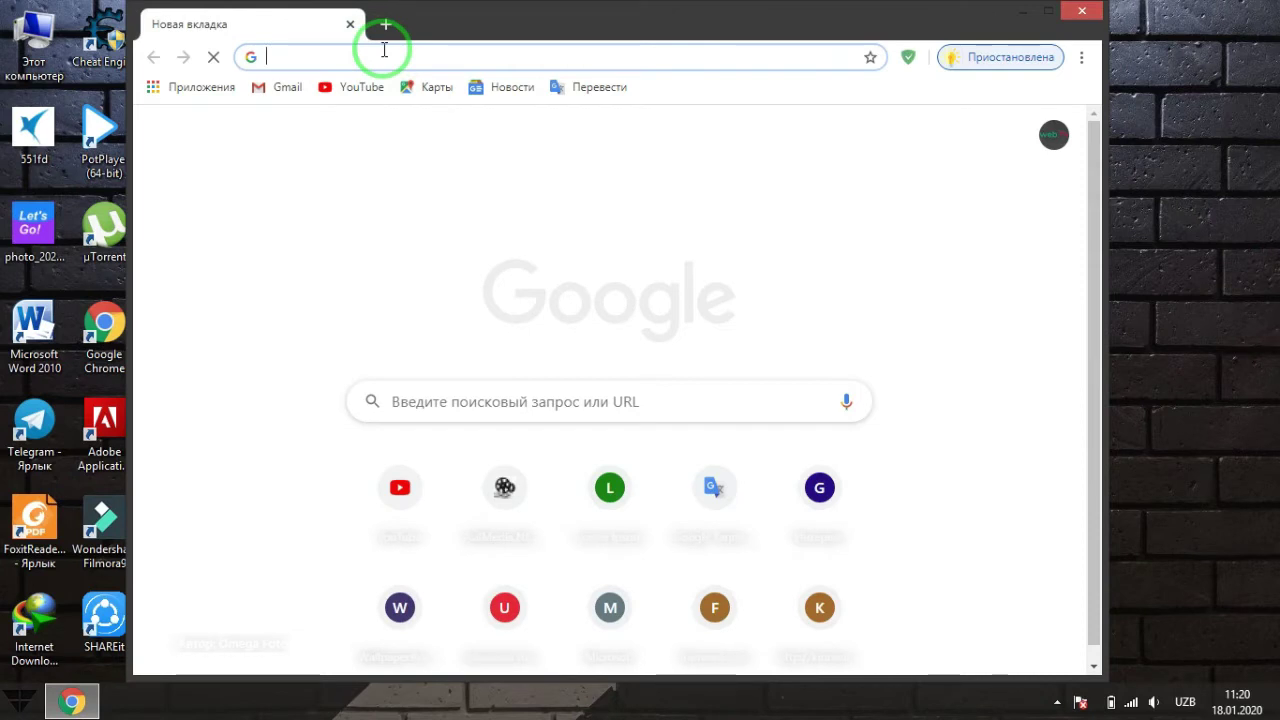
Search Google for "360 total security скачать на русском для пк" and open the Russian-version download page on 360totalsecurity.com
type("36")
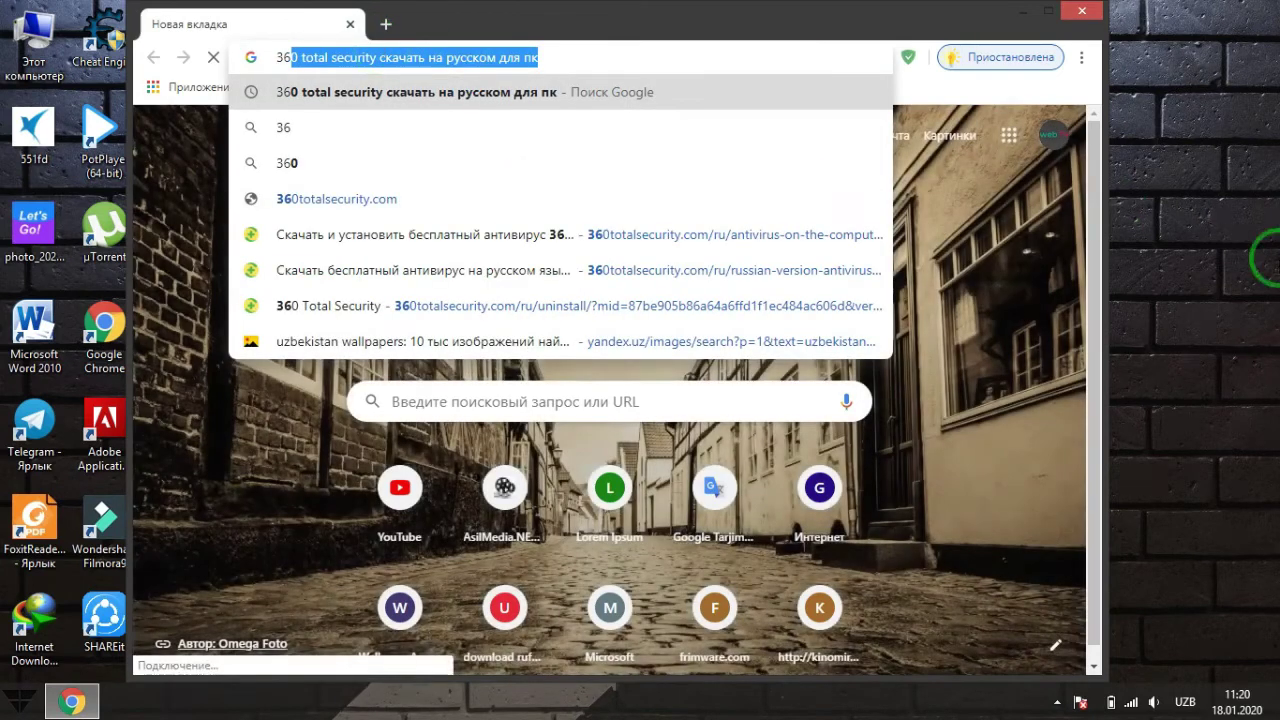
left_click(583, 57)
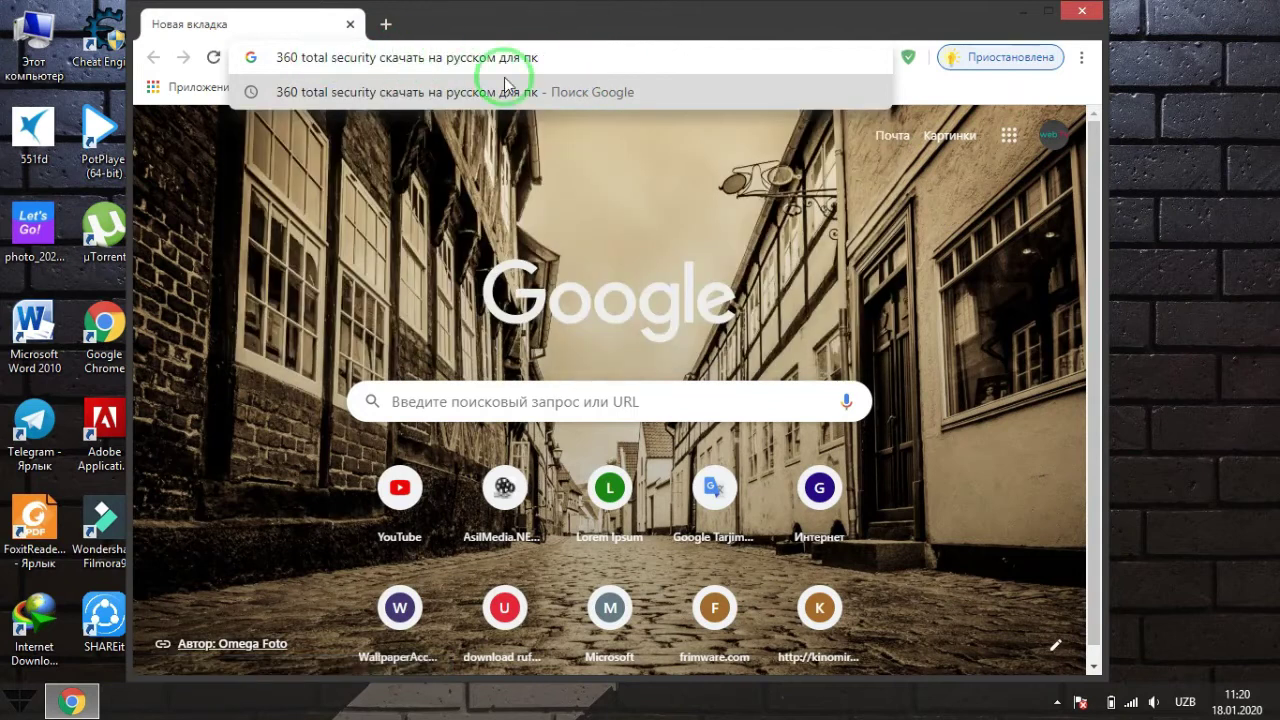
key("Return")
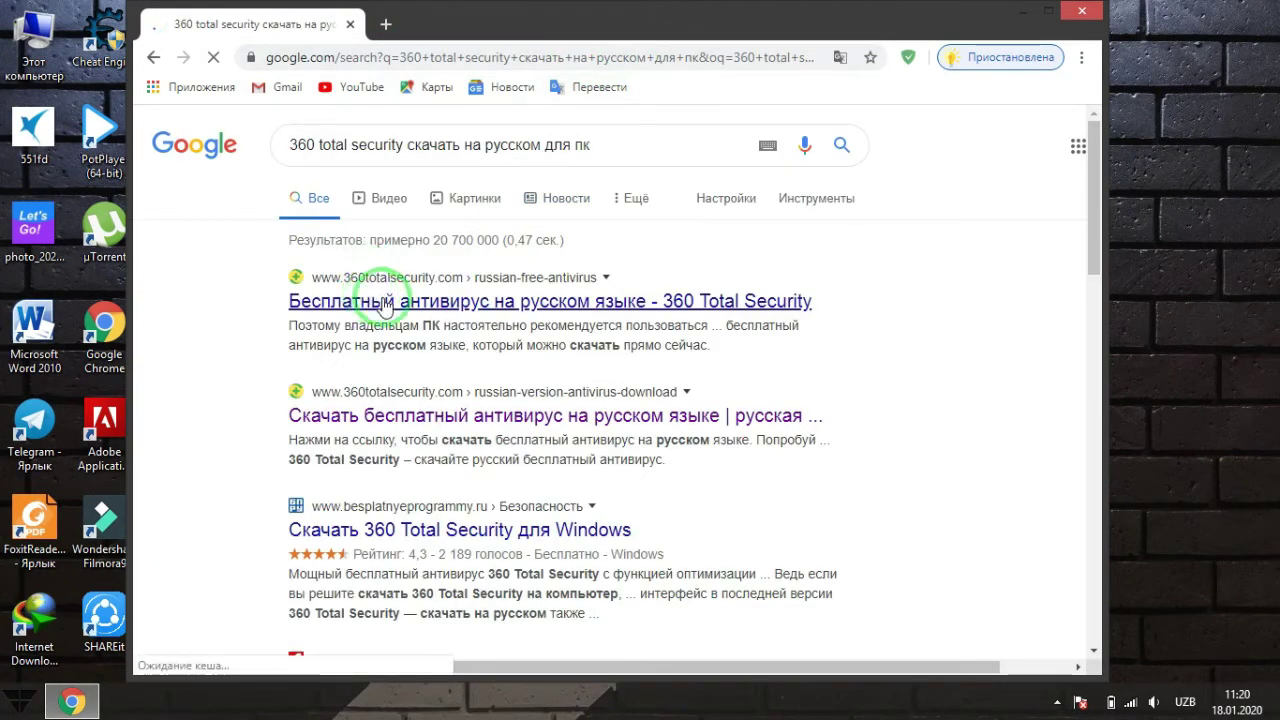
left_click(384, 302)
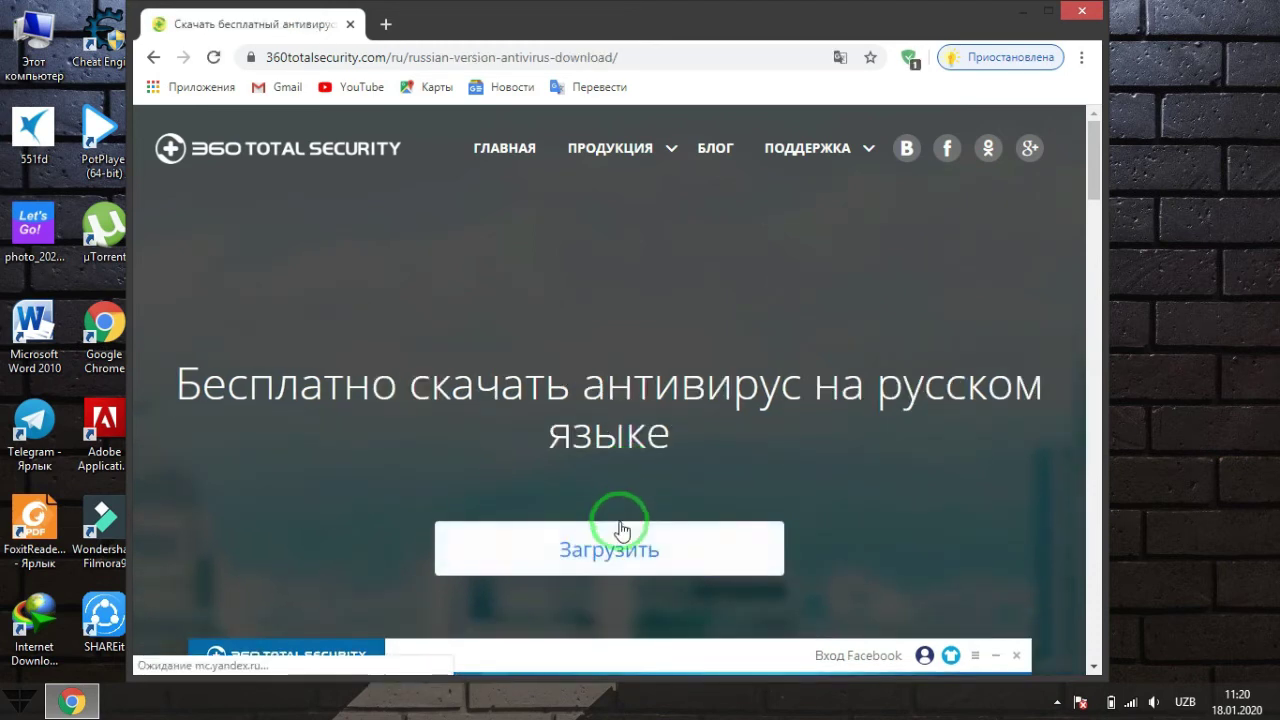
Download the 360TS_Setup_Mini installer through the Загрузка link on the antivirus download page
left_click(621, 553)
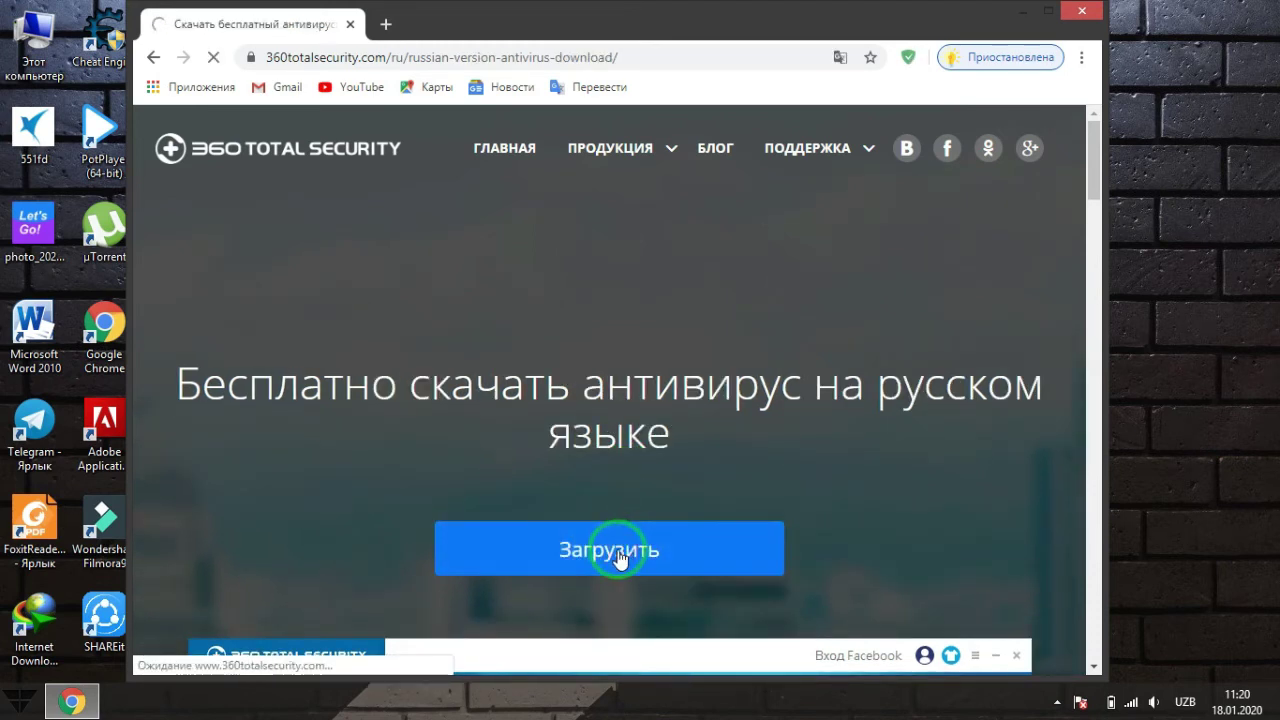
scroll(590, 420, "down", 4)
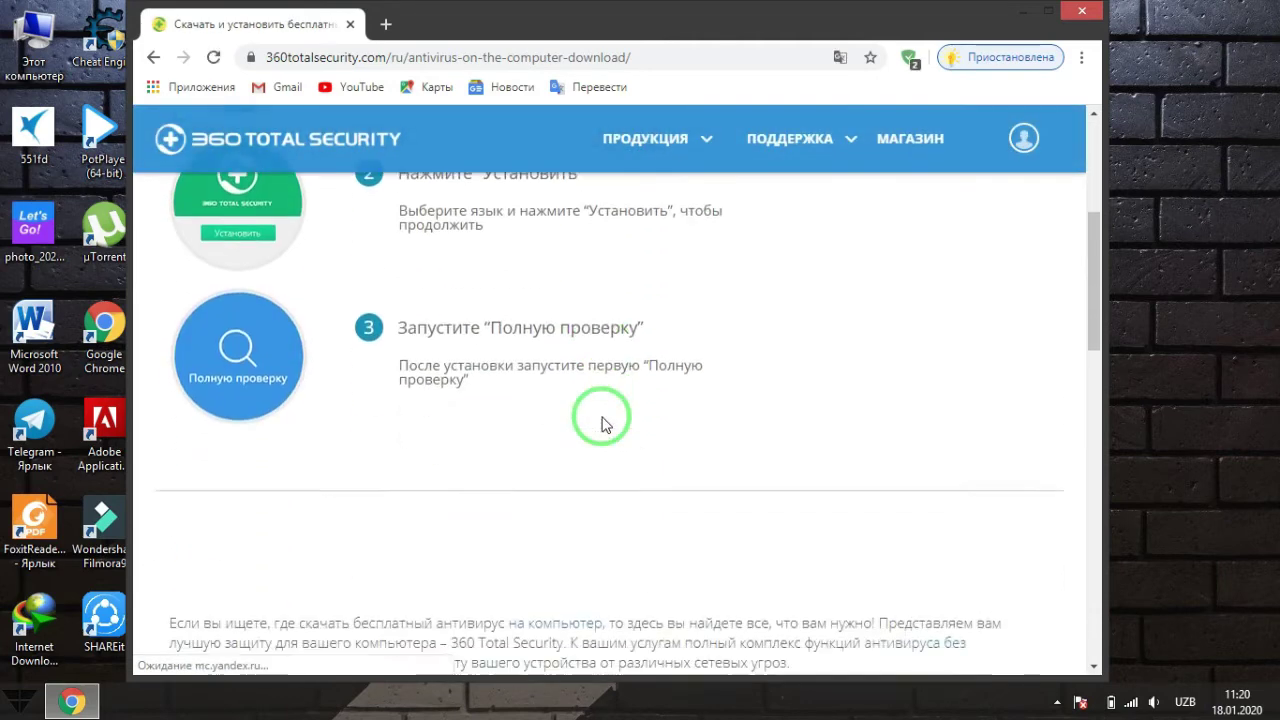
scroll(602, 420, "down", 10)
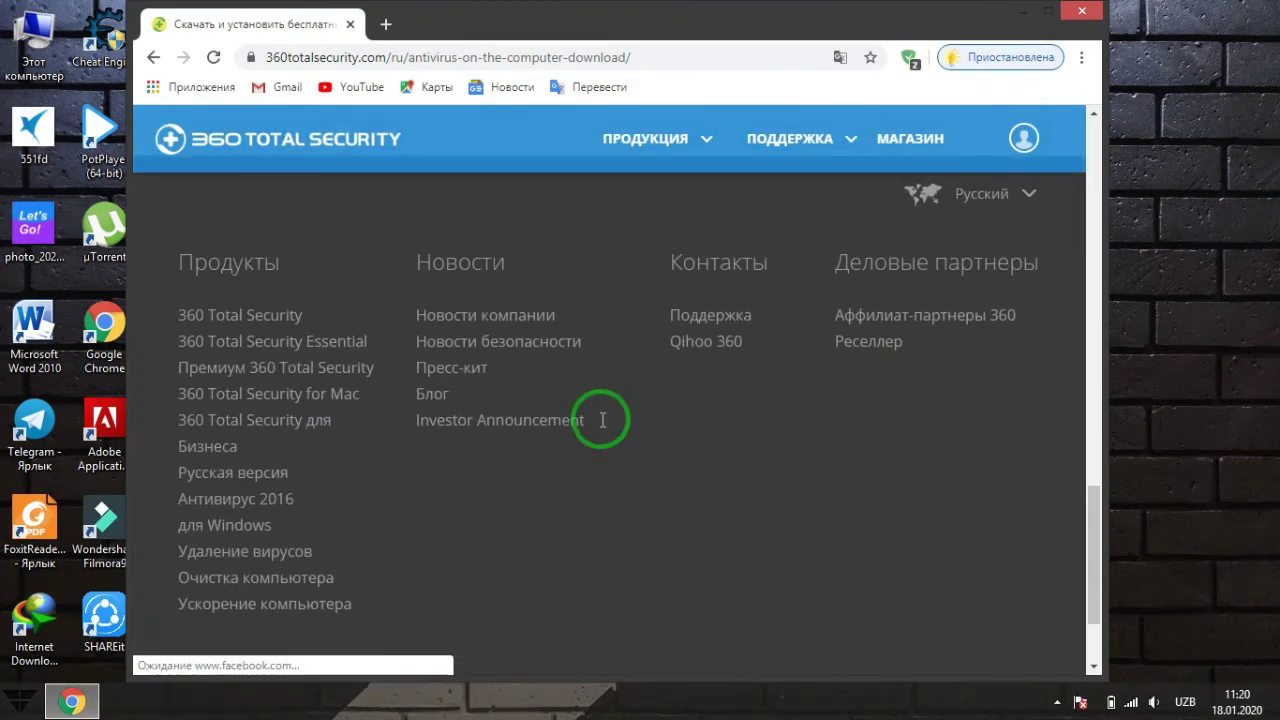
scroll(602, 420, "up", 15)
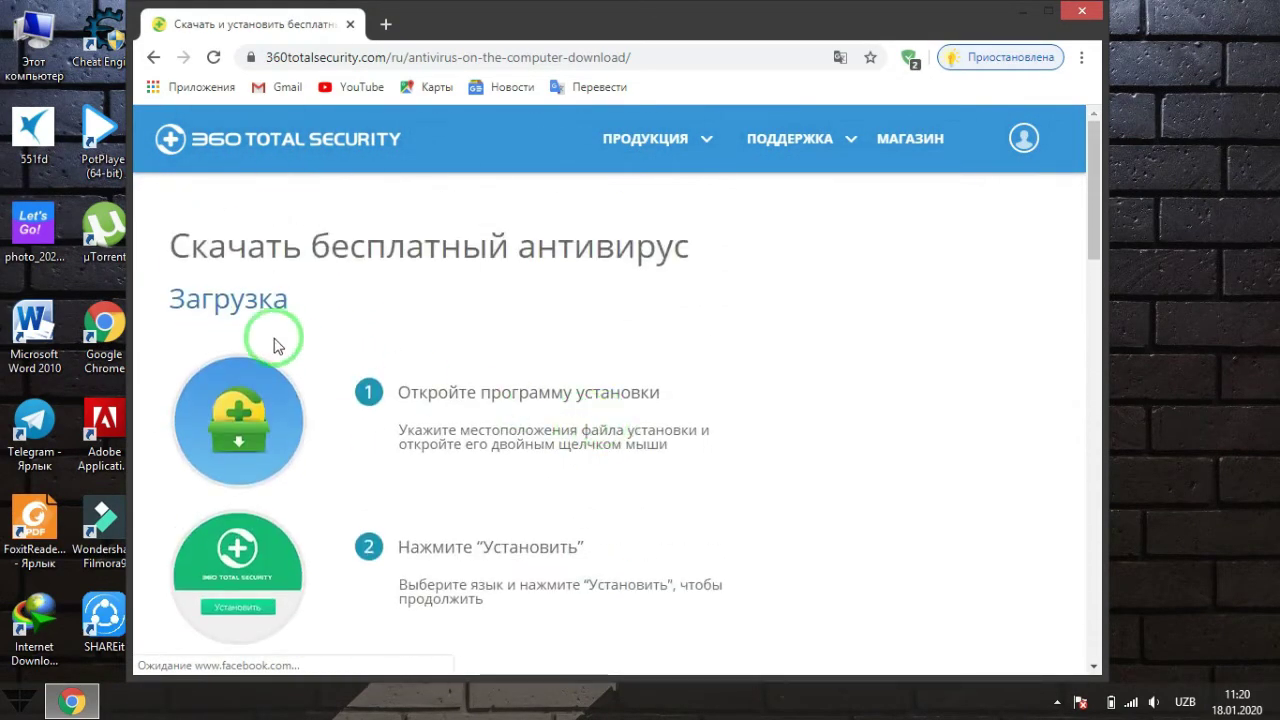
left_click(228, 313)
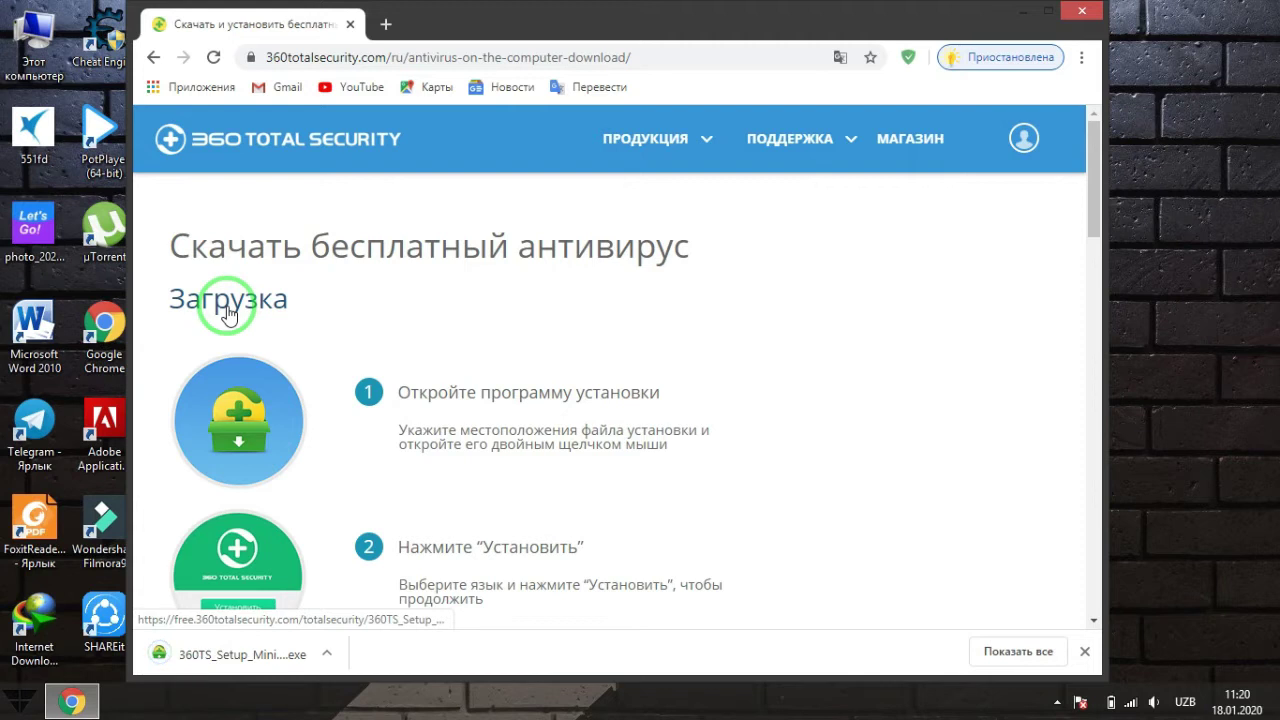
left_click(238, 306)
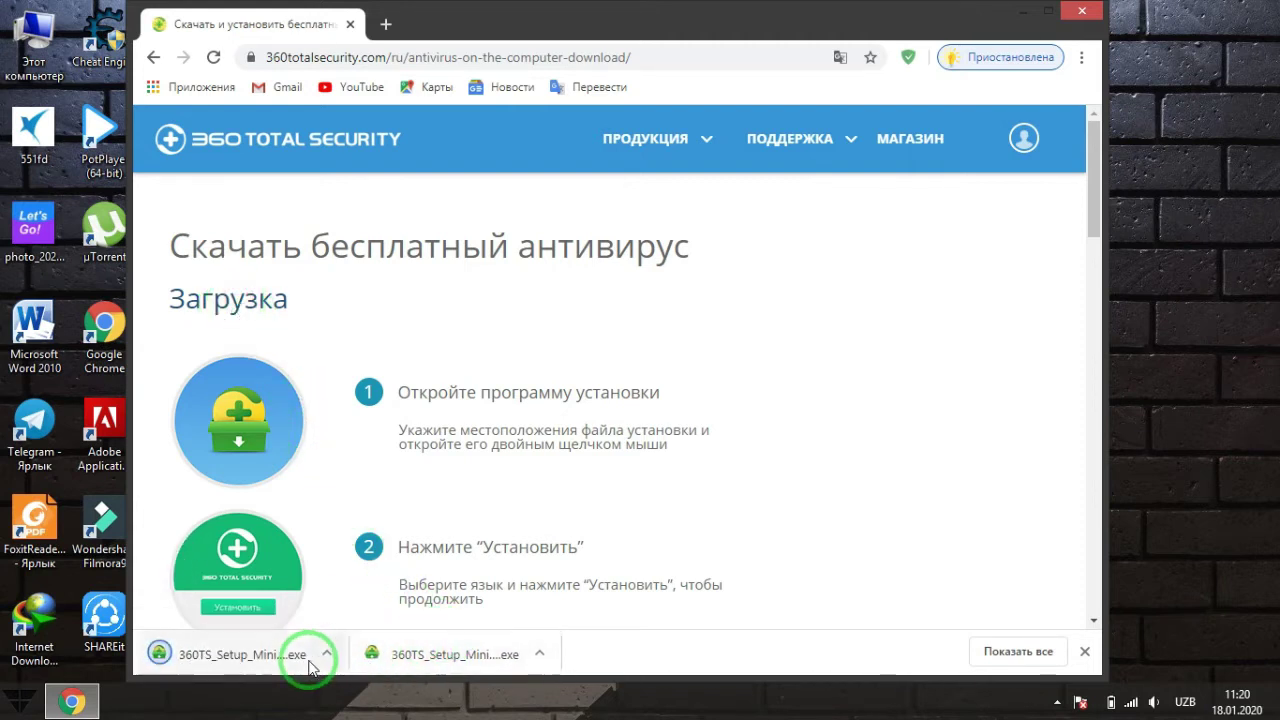
Run the downloaded 360TS_Setup_Mini installer, minimize the browser, and start the 360 Total Security installation in Russian
left_click(268, 655)
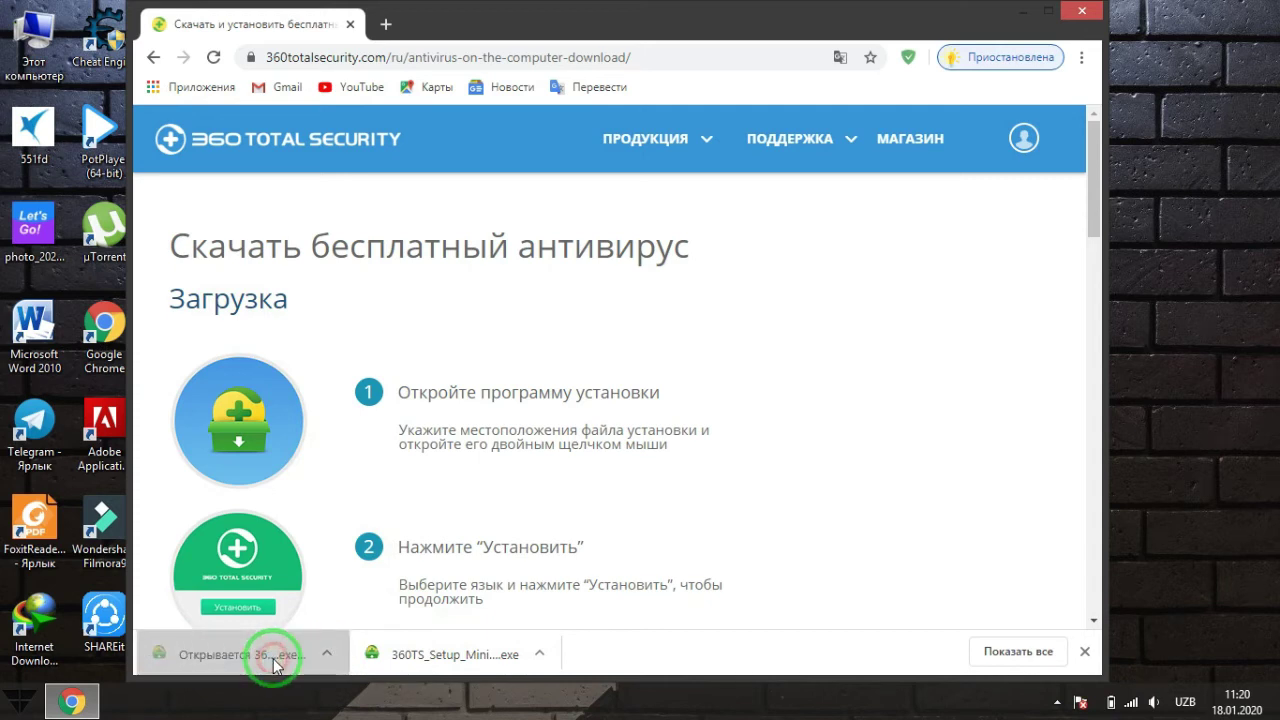
left_click(1032, 12)
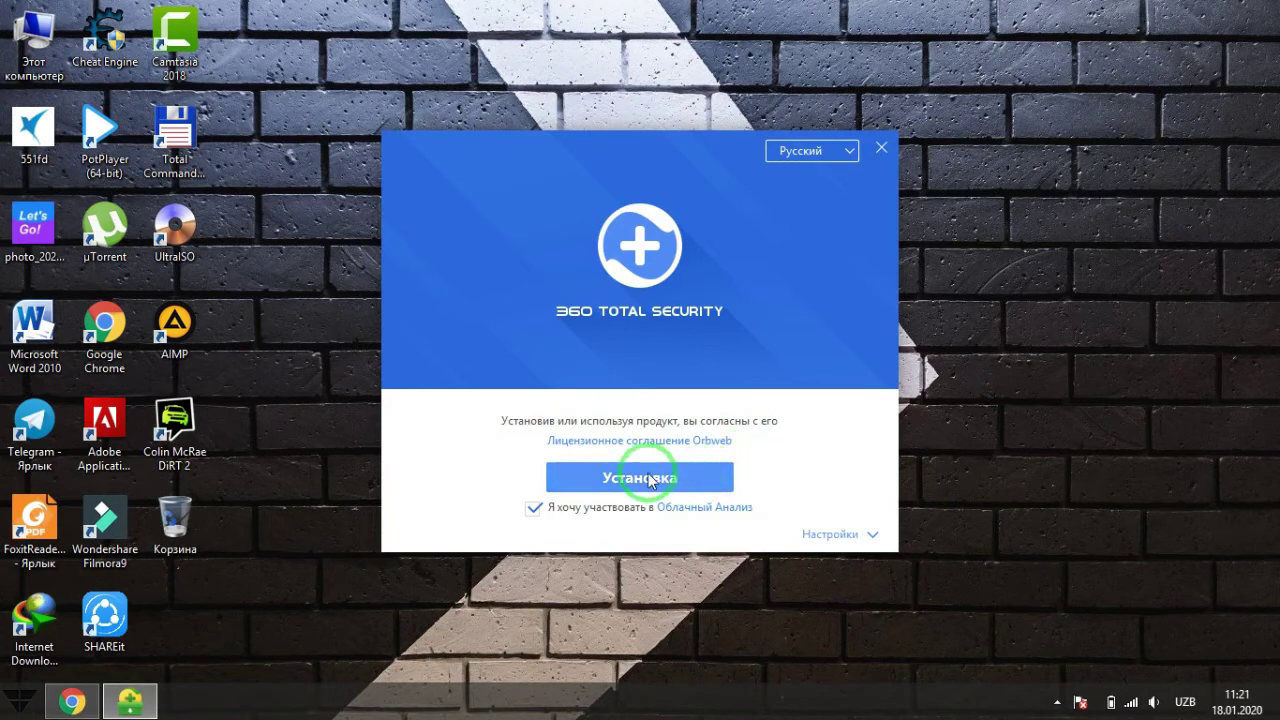
left_click(649, 480)
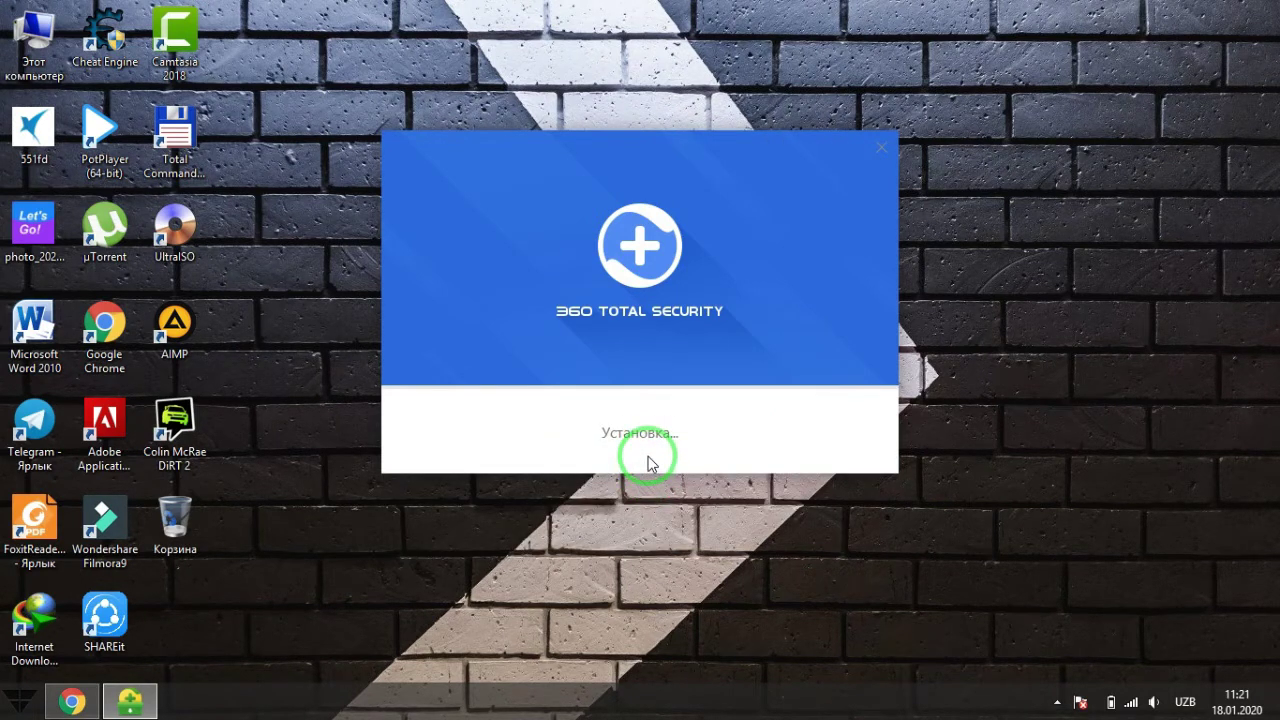
Check the Windows Action Center's security messages while the installation runs
left_click(1080, 702)
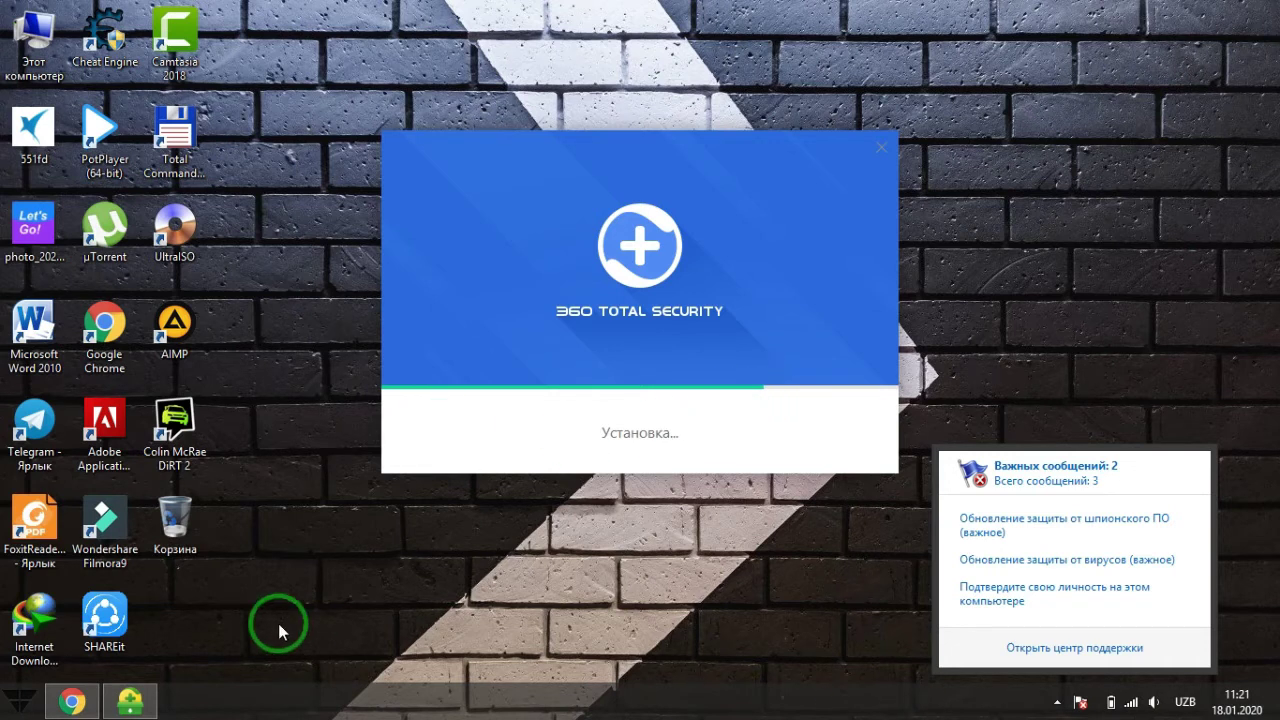
left_click(980, 337)
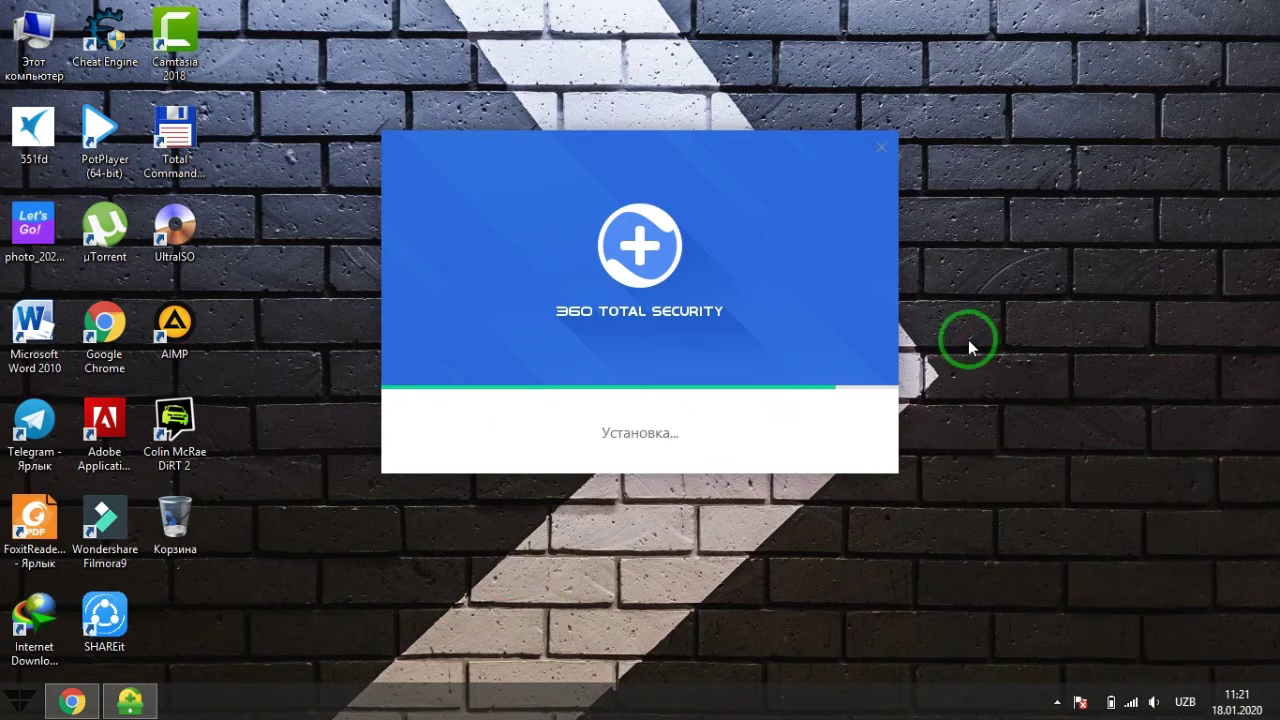
left_click(1080, 702)
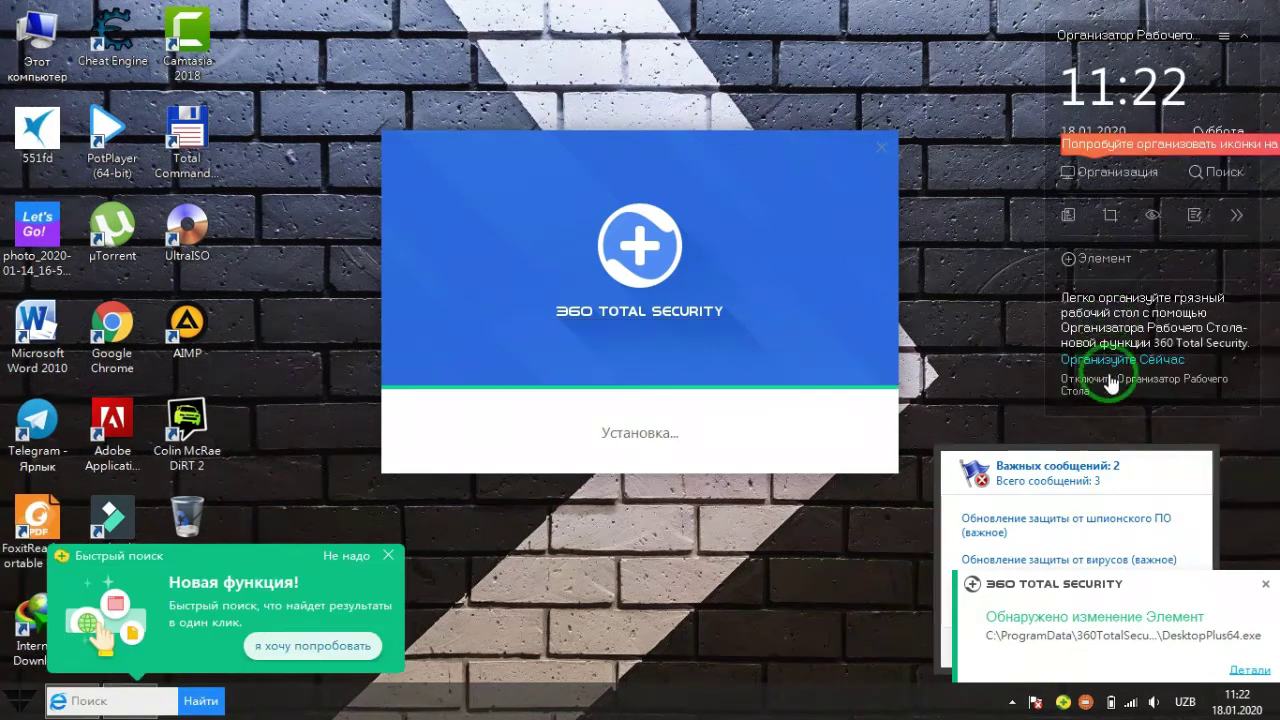
Continue past the privacy notice and dismiss the 360 change notification and the Быстрый поиск promotion
left_click(1260, 585)
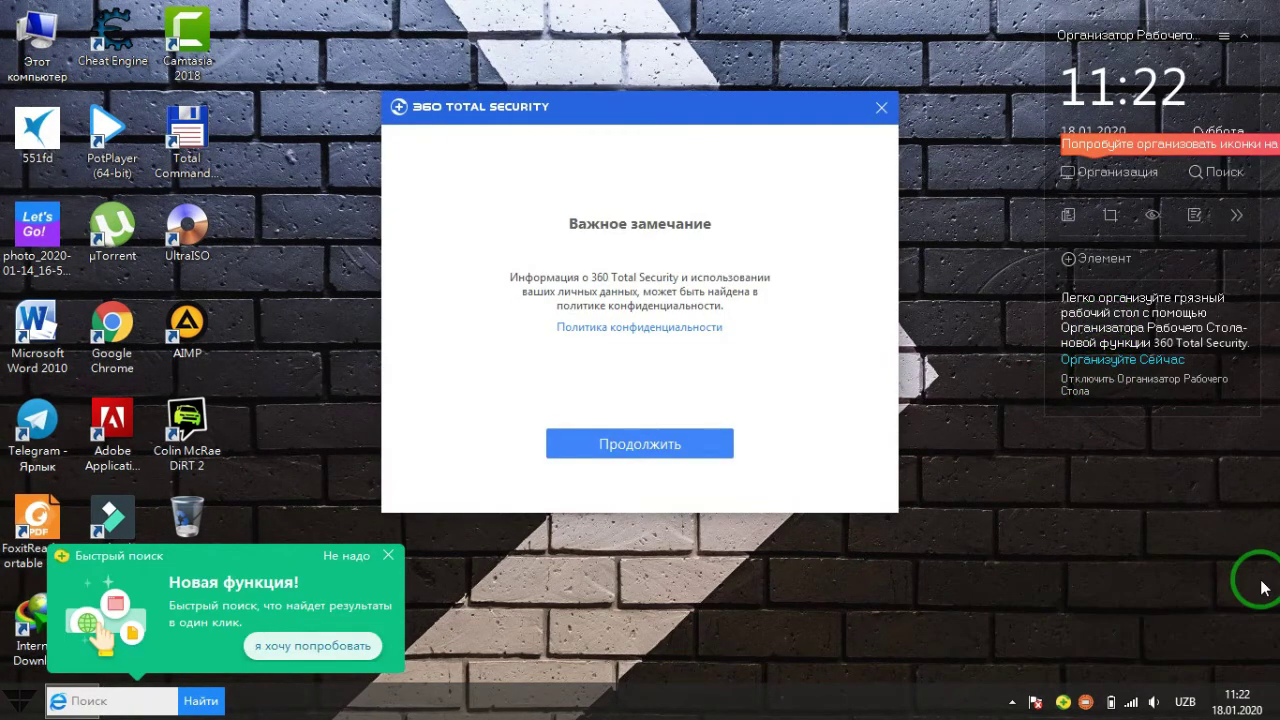
left_click(695, 441)
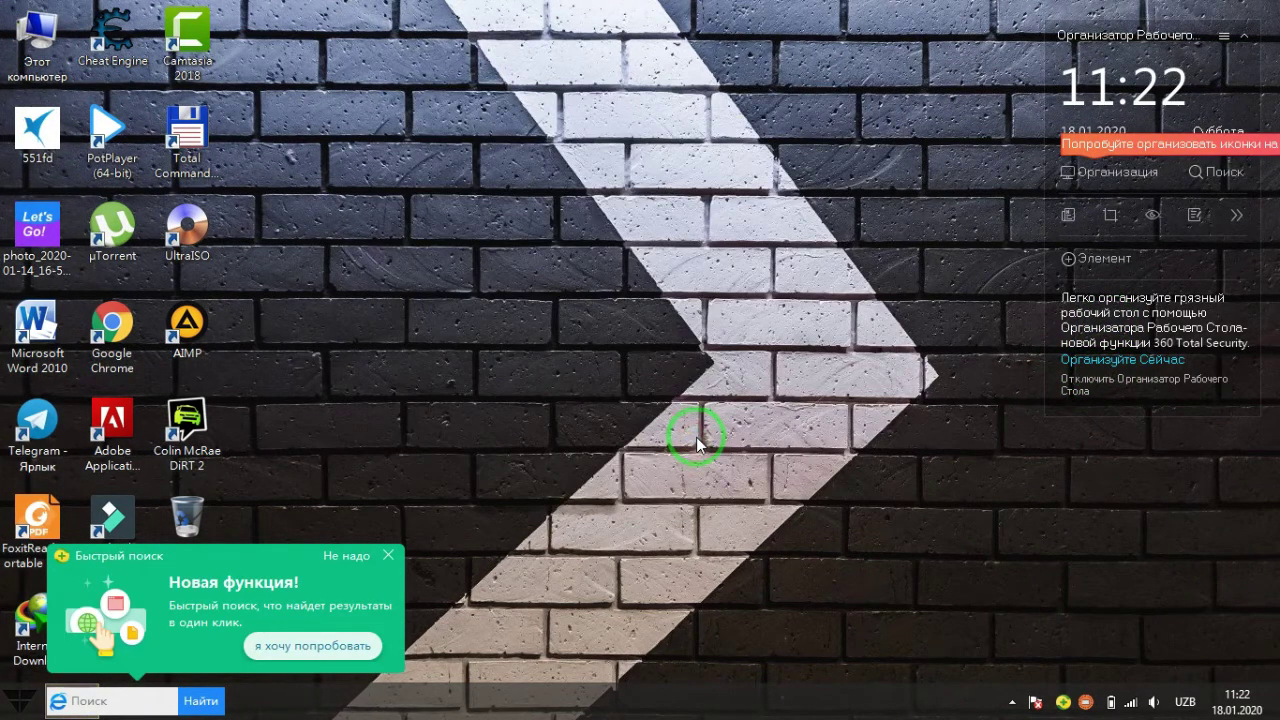
left_click(388, 555)
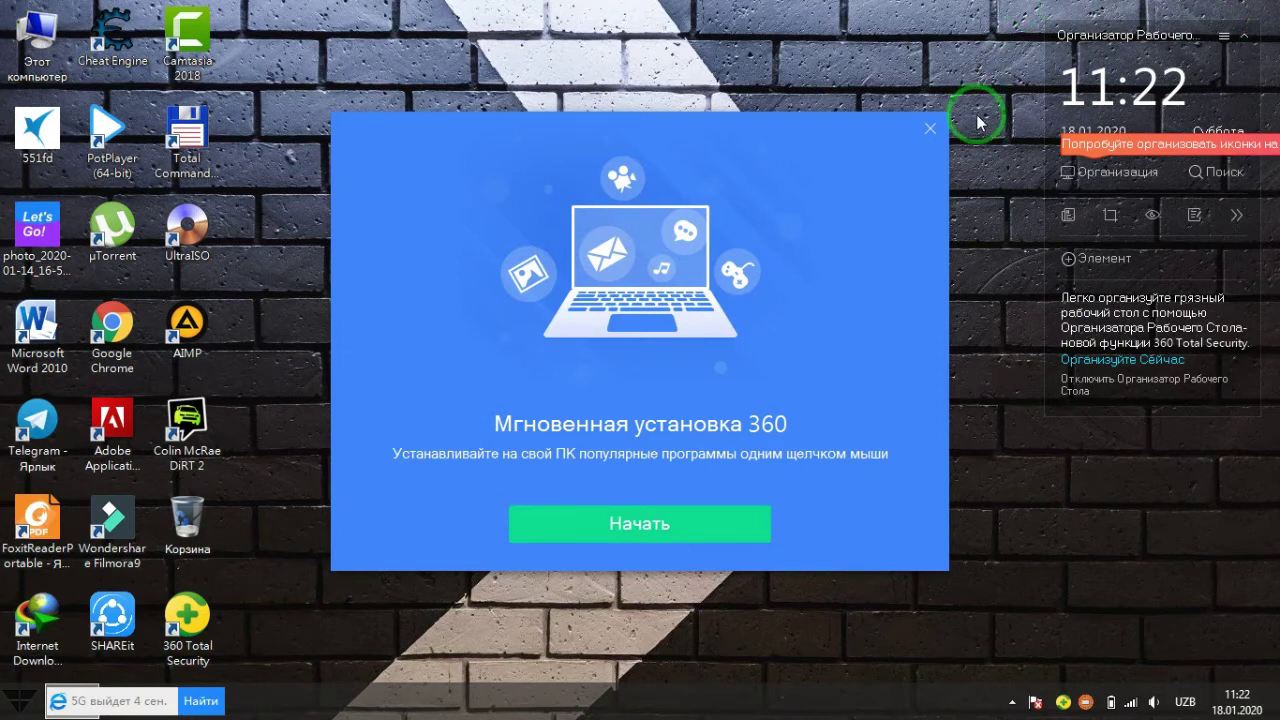
Exit Организатор Рабочего Стола with Не запускается снова enabled, keeping the option to create a desktop shortcut
left_click(1224, 37)
left_click(1216, 90)
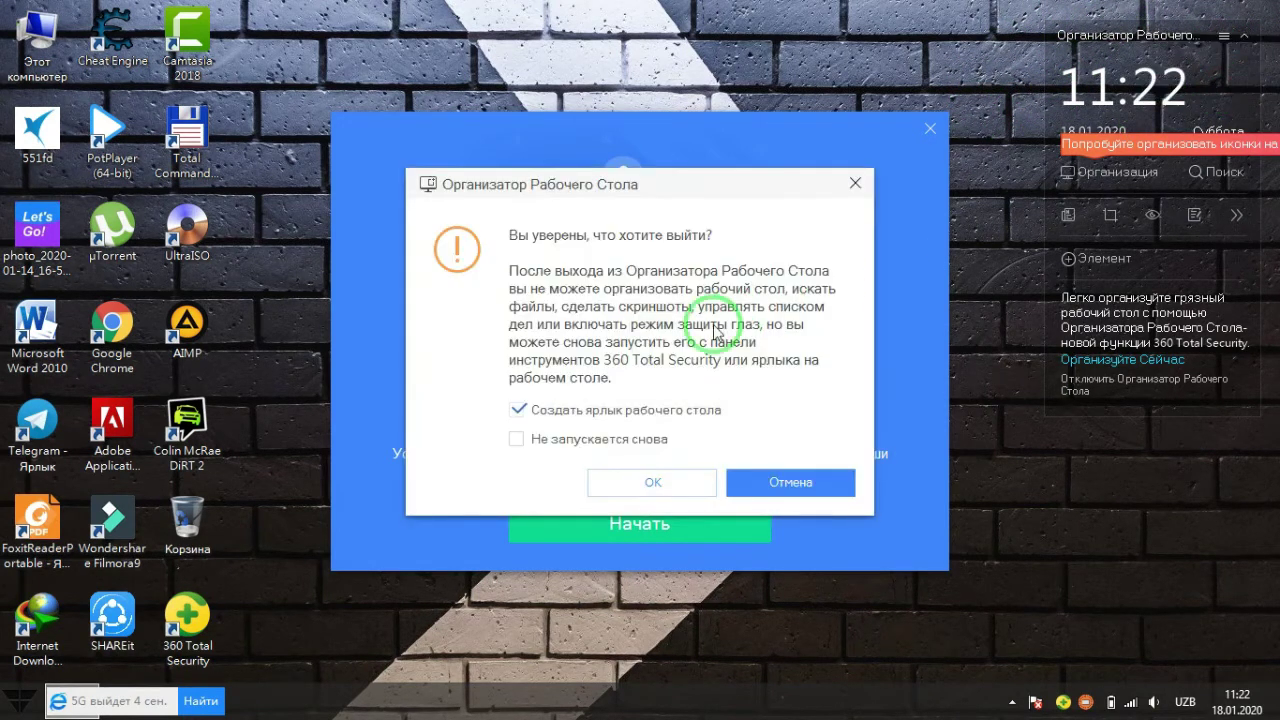
left_click(538, 443)
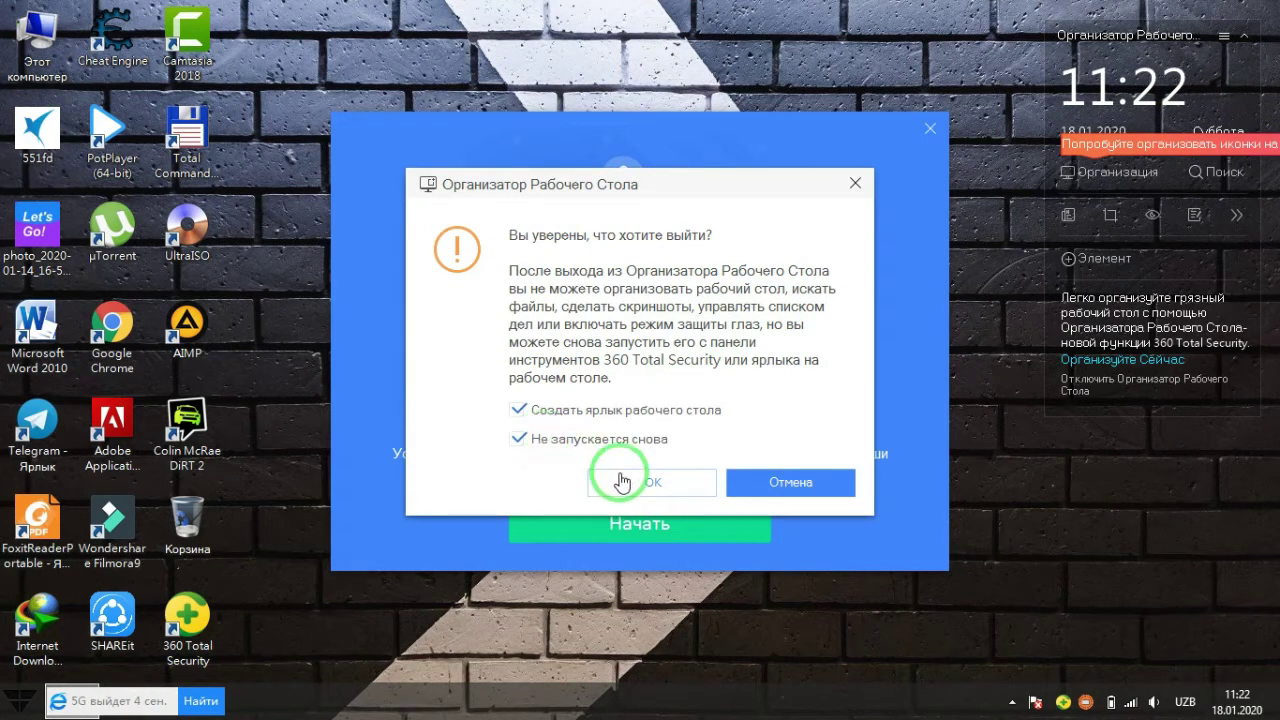
left_click(684, 477)
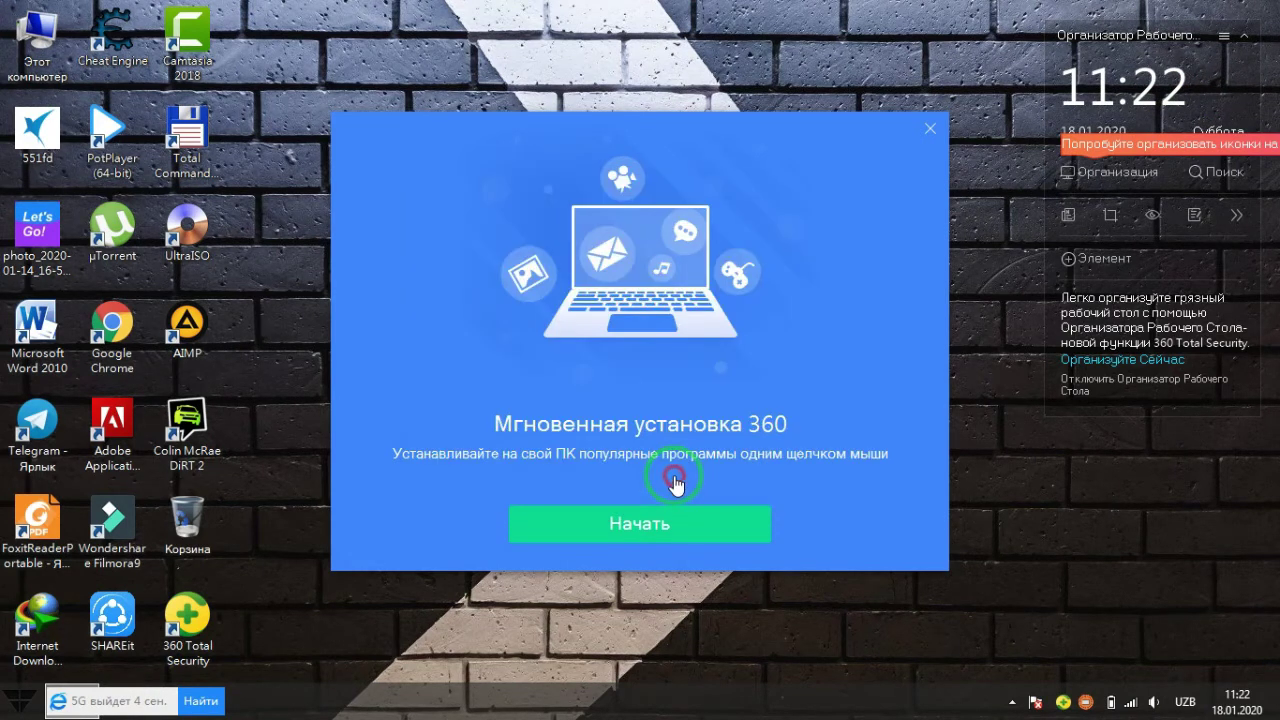
Open the Мгновенная установка 360 program list, close it without installing anything, and close the 360 Total Security main window
left_click(669, 530)
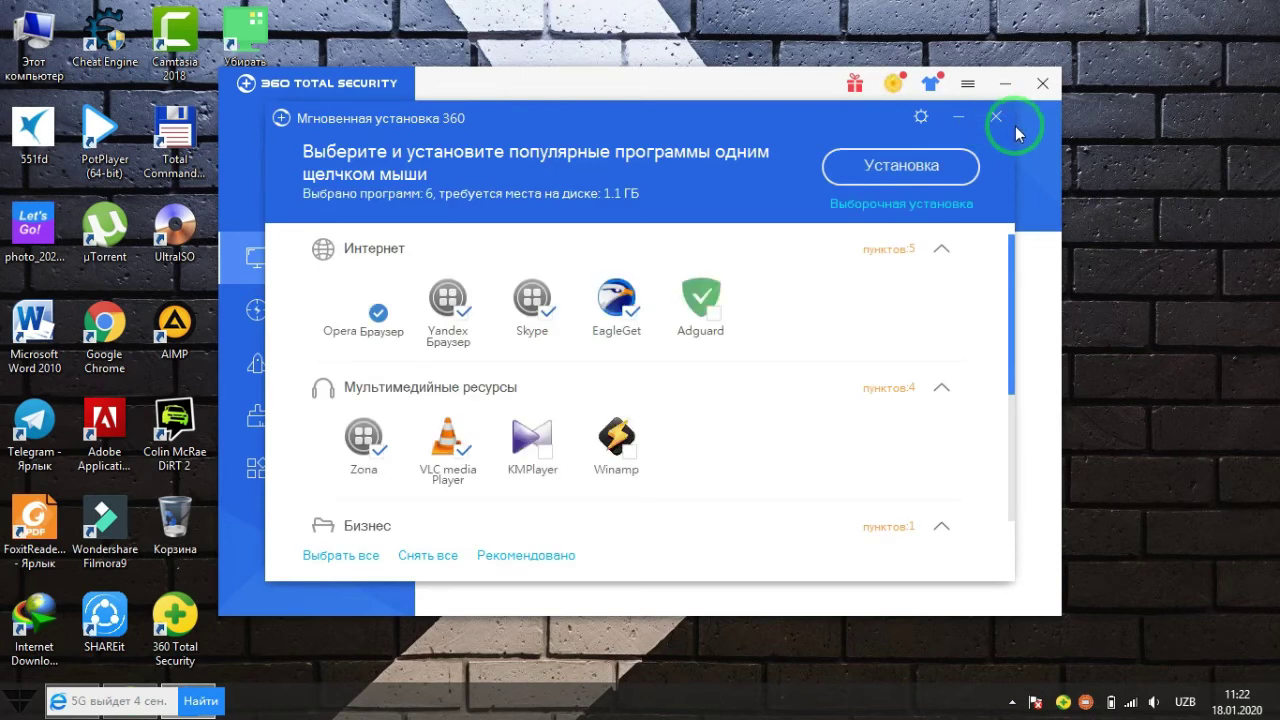
left_click(1005, 119)
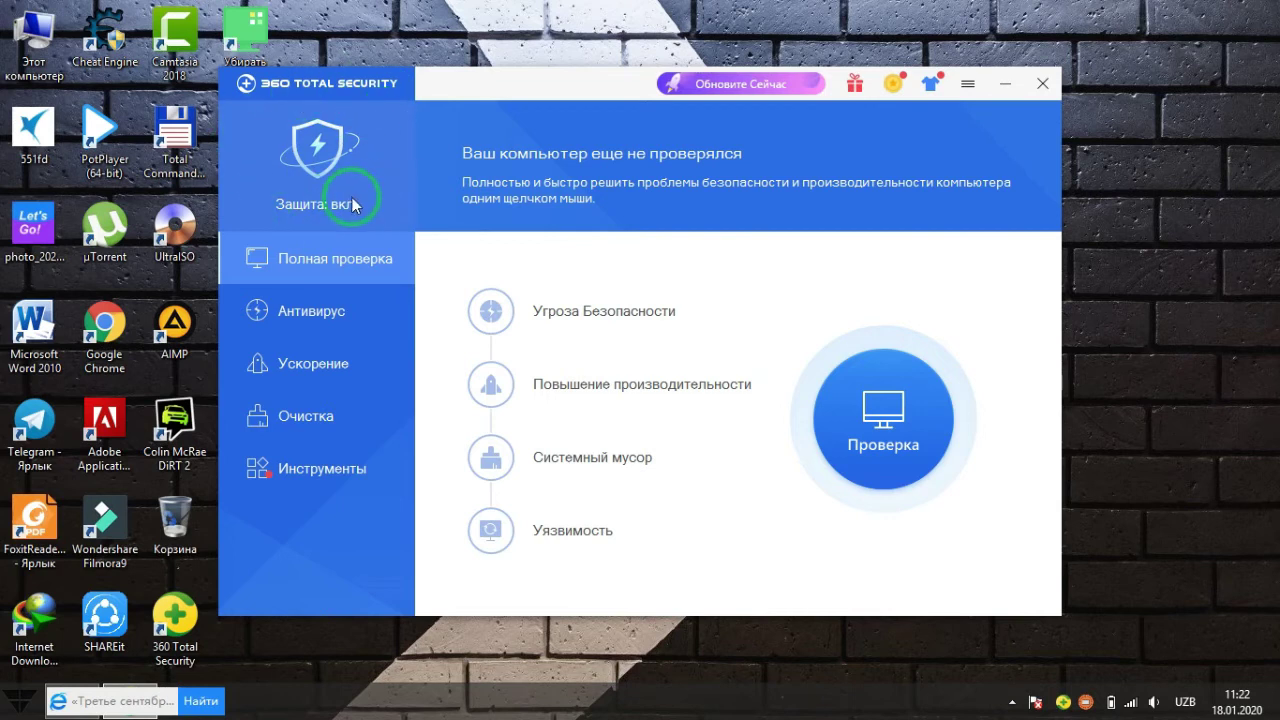
left_click(1045, 85)
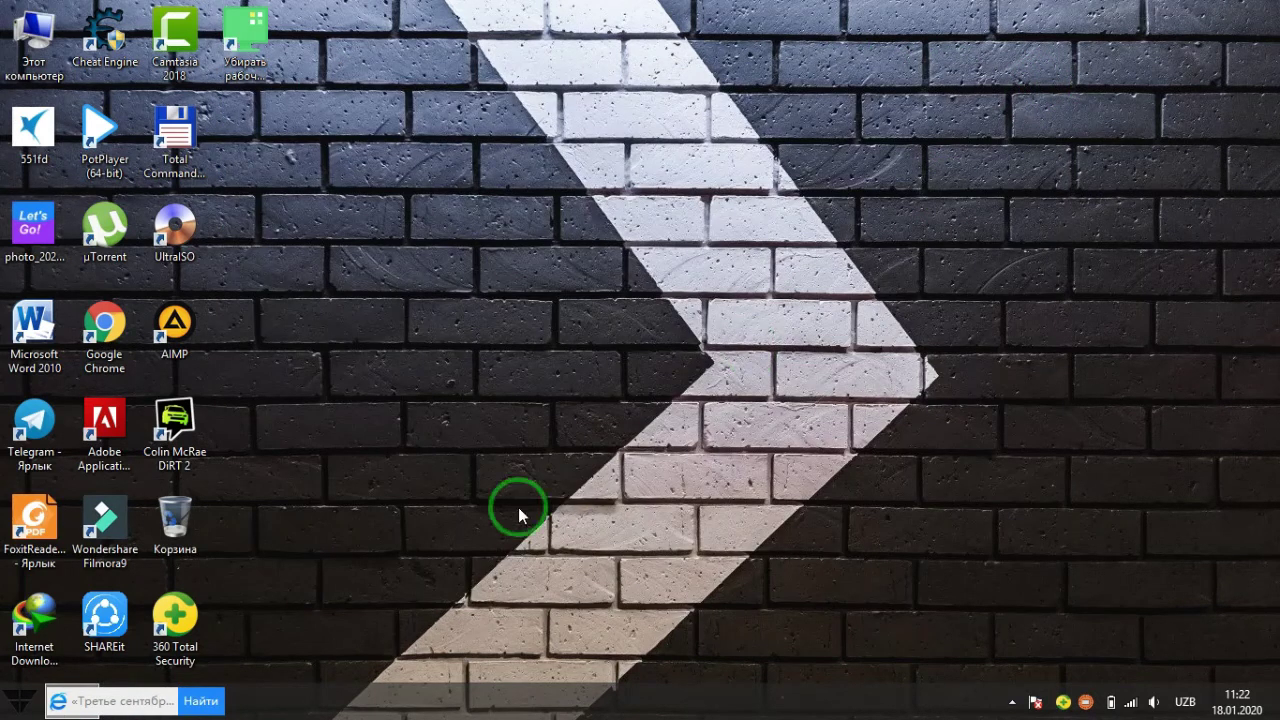
Permanently exit the 360 quick search bar on the taskbar and confirm the exit
right_click(55, 700)
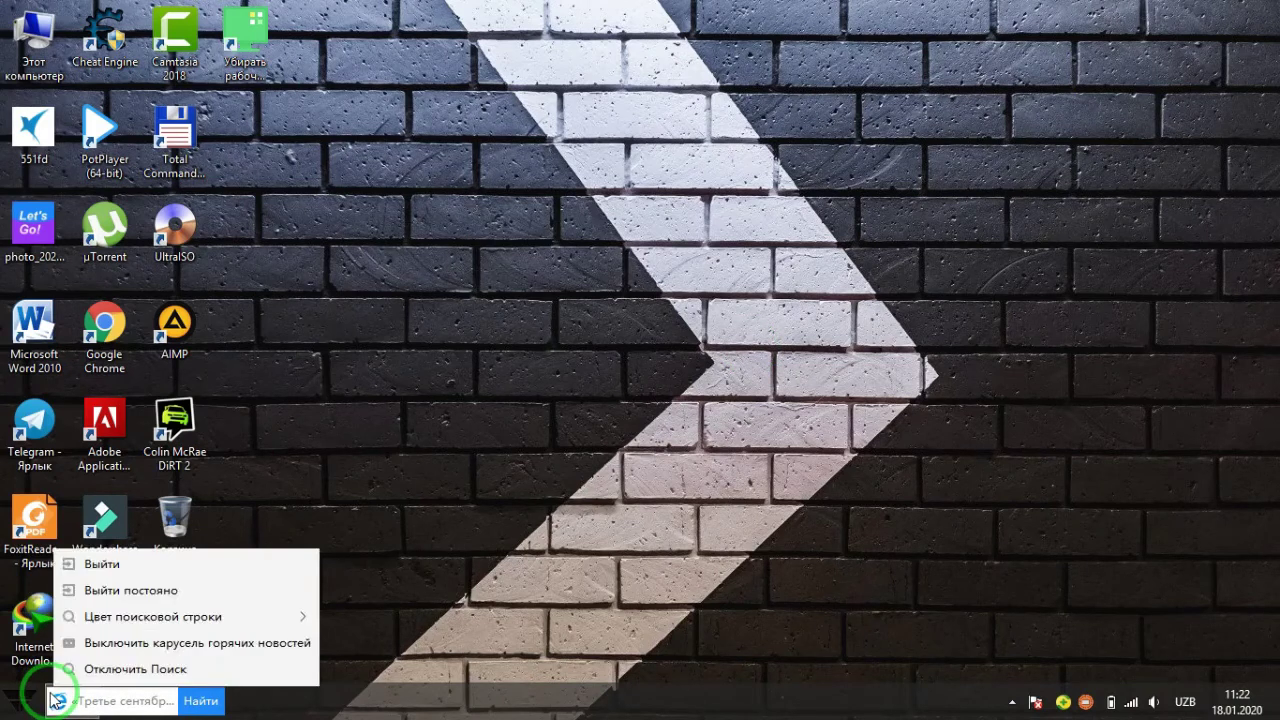
left_click(116, 592)
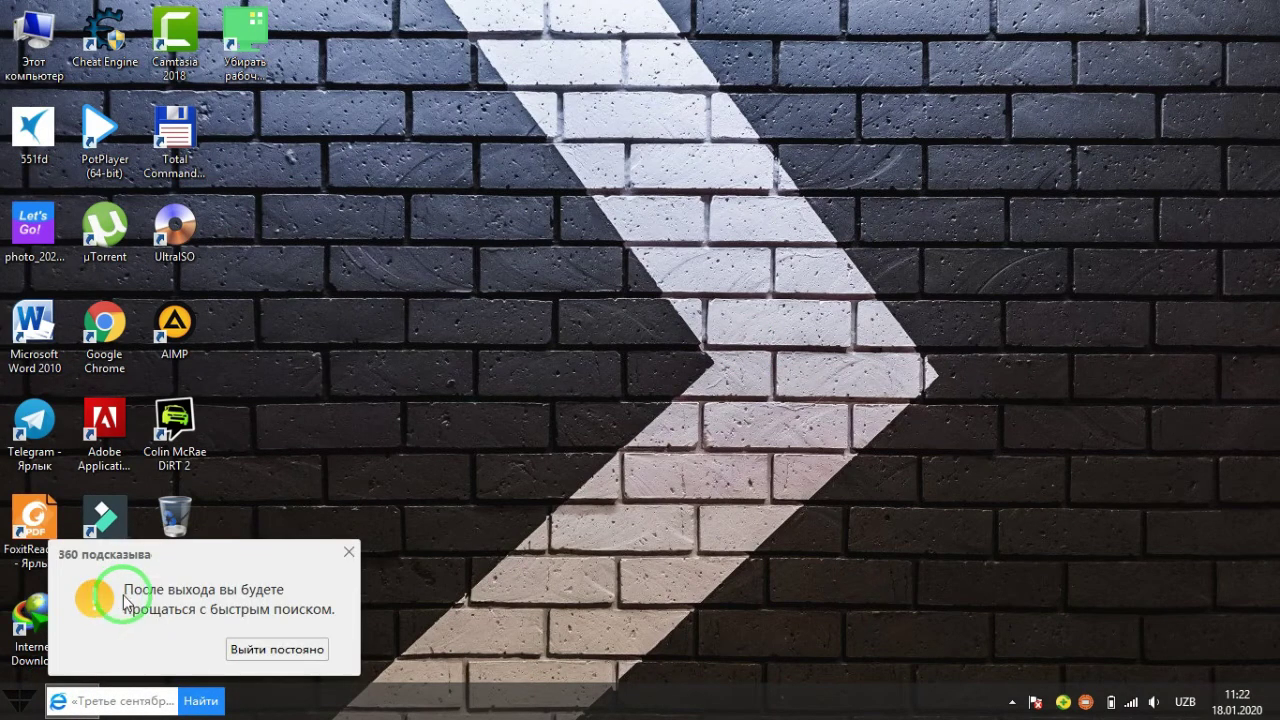
left_click(237, 648)
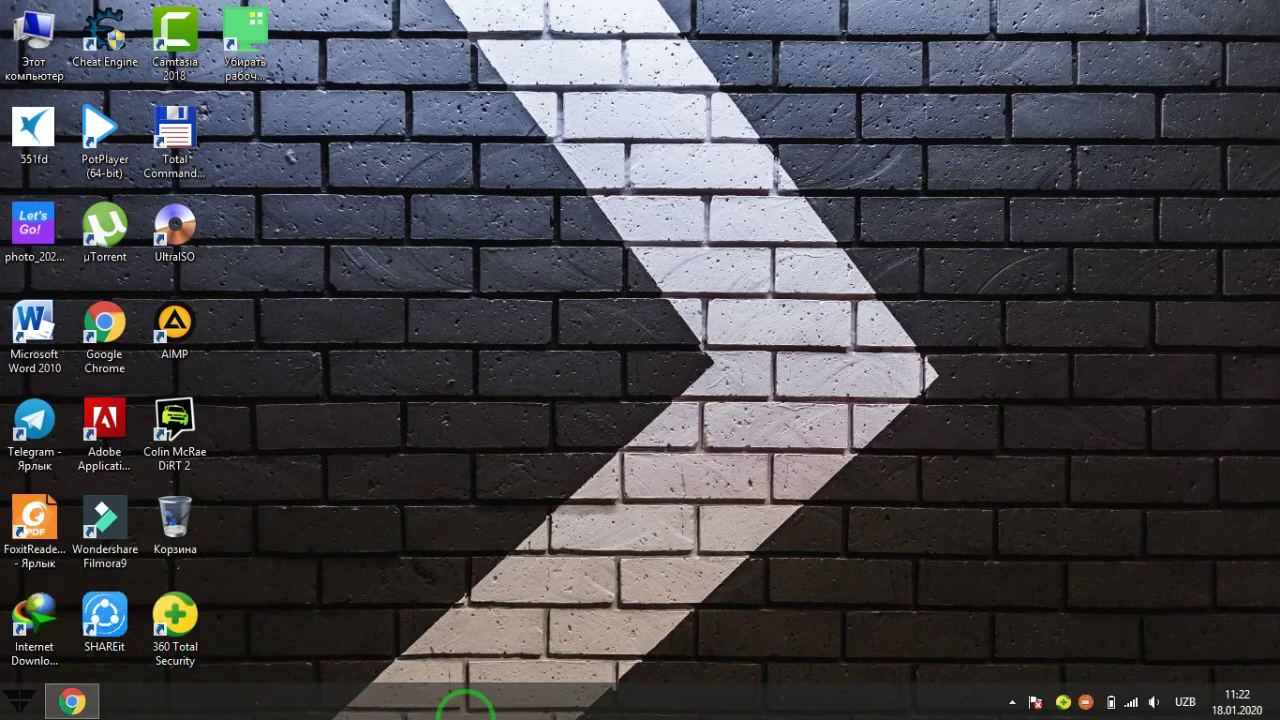
Move the Action Center flag from the taskbar's notification area into the hidden icons
left_click(1034, 703)
left_click_drag(1034, 703, 1014, 700)
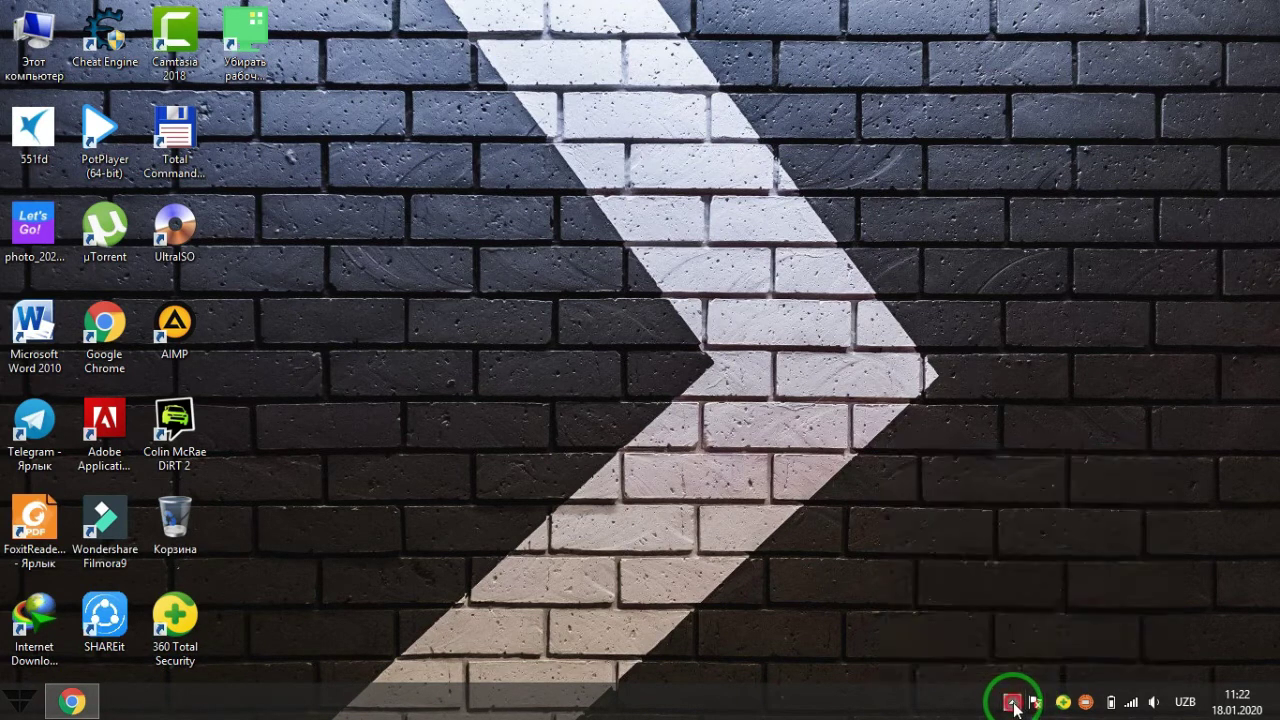
left_click(1042, 703)
left_click(1008, 603)
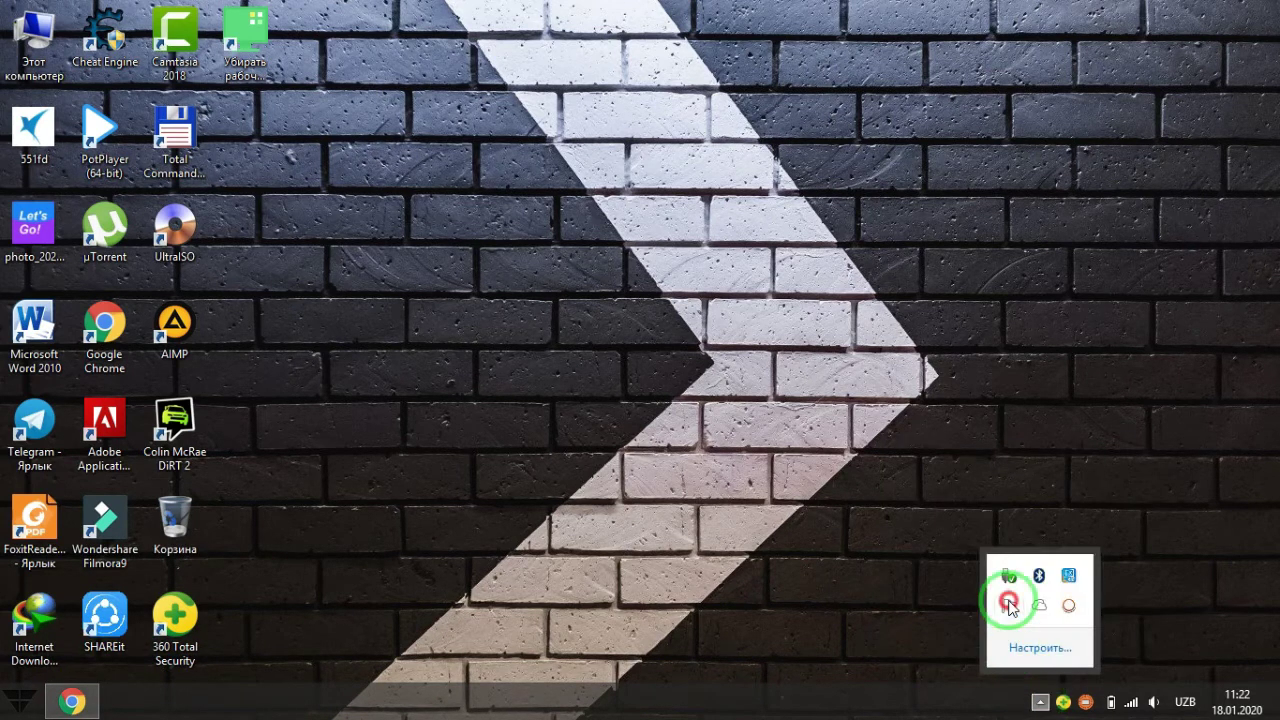
Try to update the virus protection in Защитник Windows from the Action Center's important messages
left_click(1000, 467)
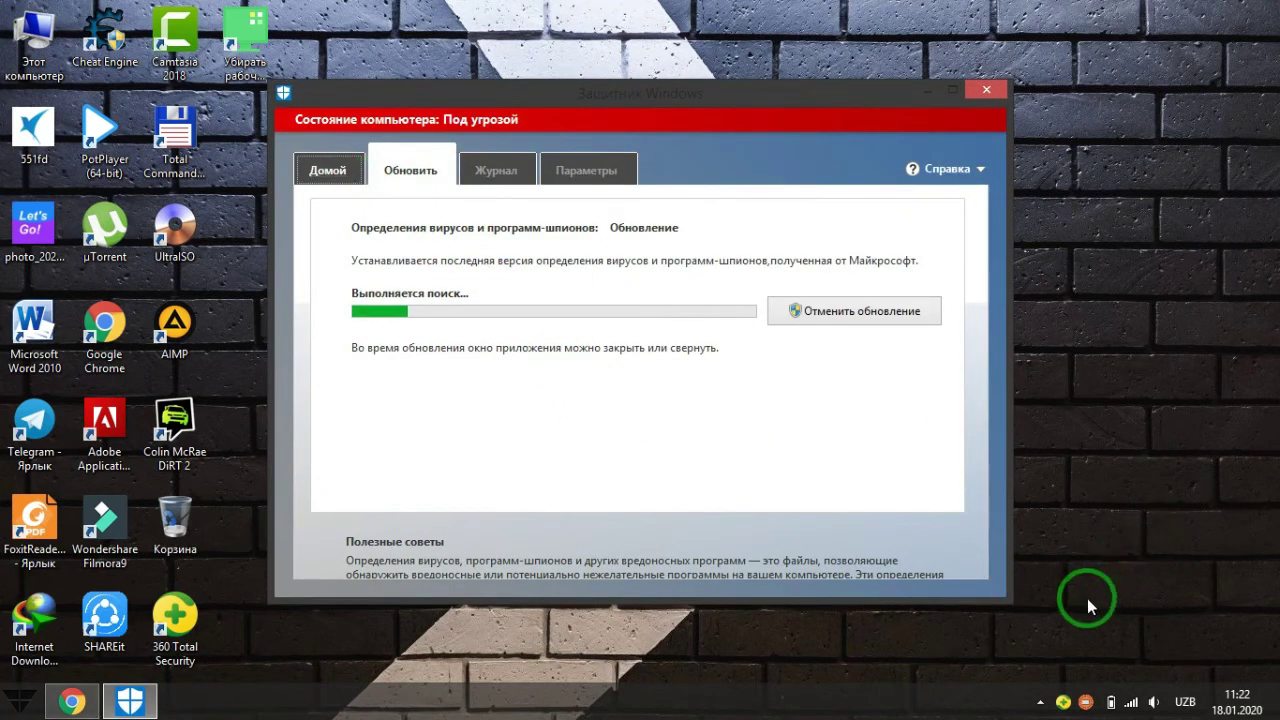
left_click(1040, 702)
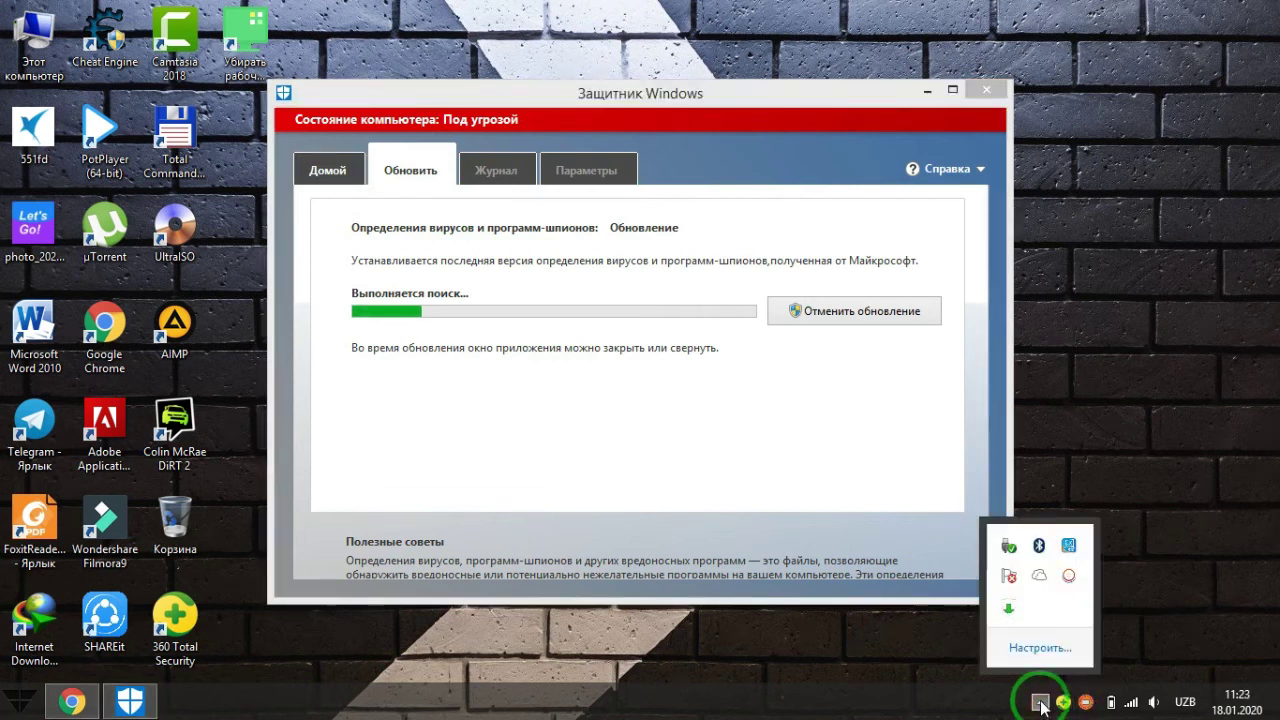
left_click(1008, 580)
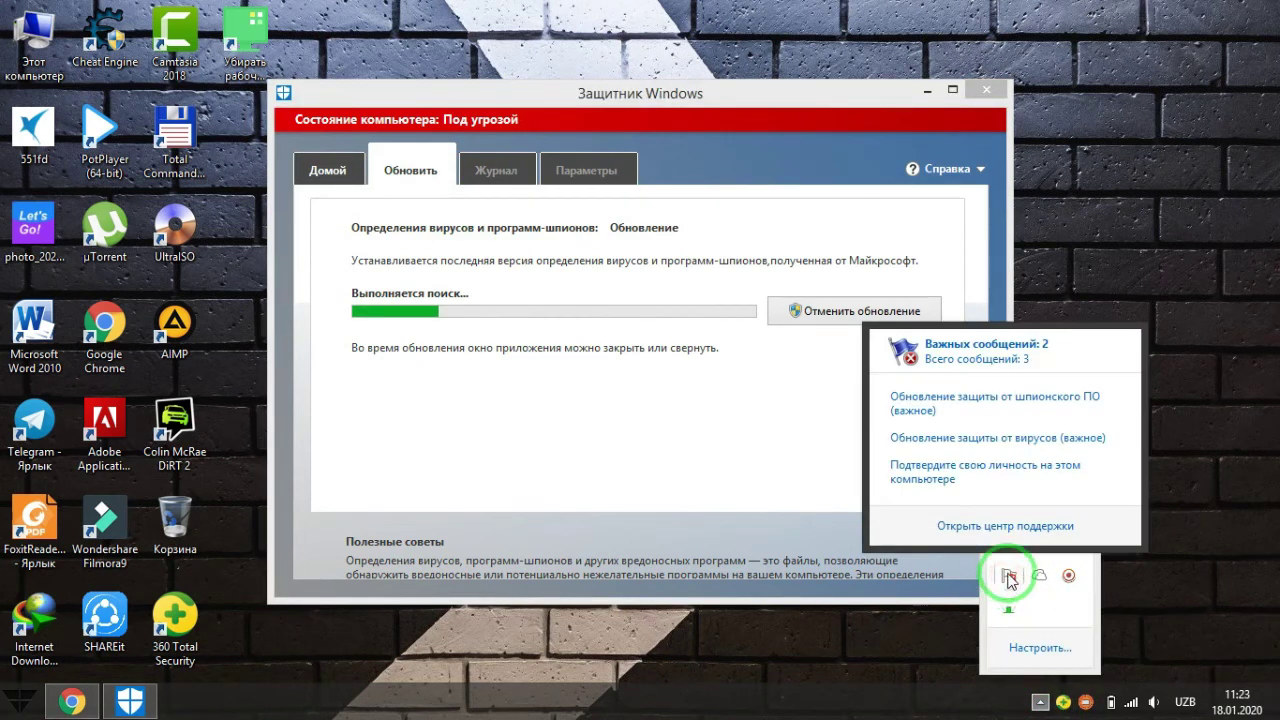
left_click(983, 442)
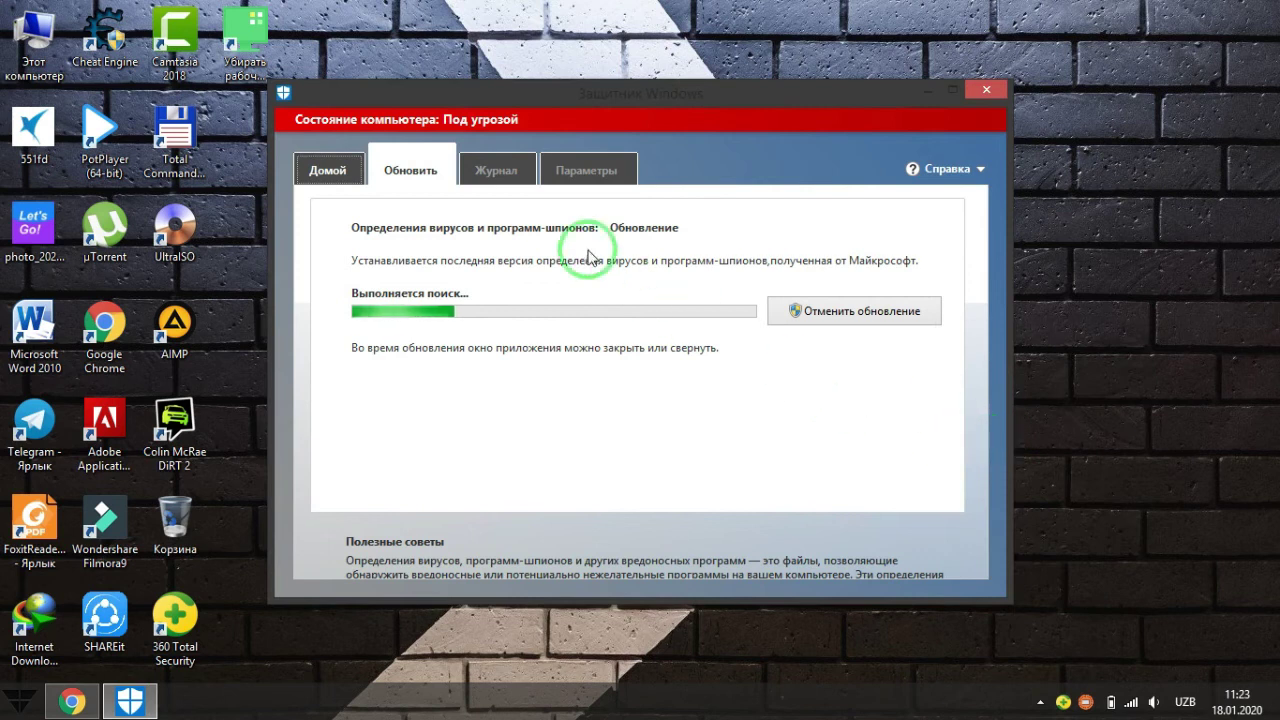
Go to the Домой page of Защитник Windows, dismiss the update error, and close the program
left_click(330, 172)
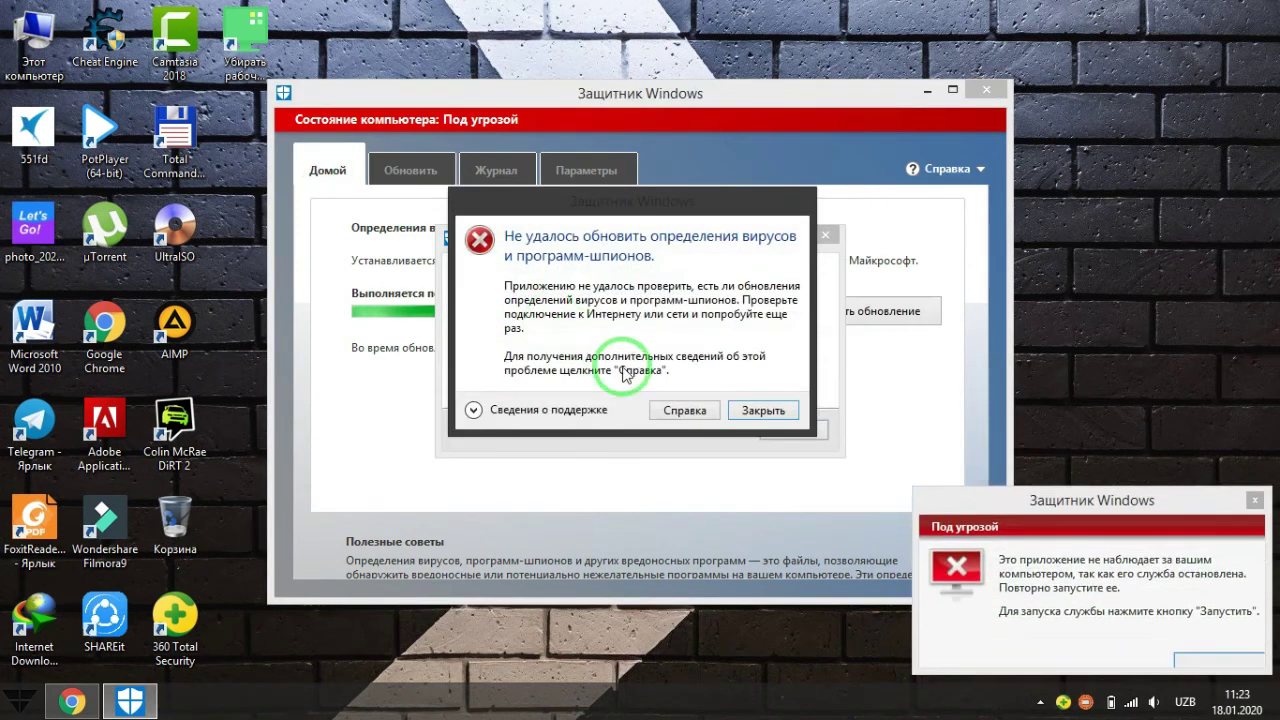
left_click(733, 416)
left_click(803, 423)
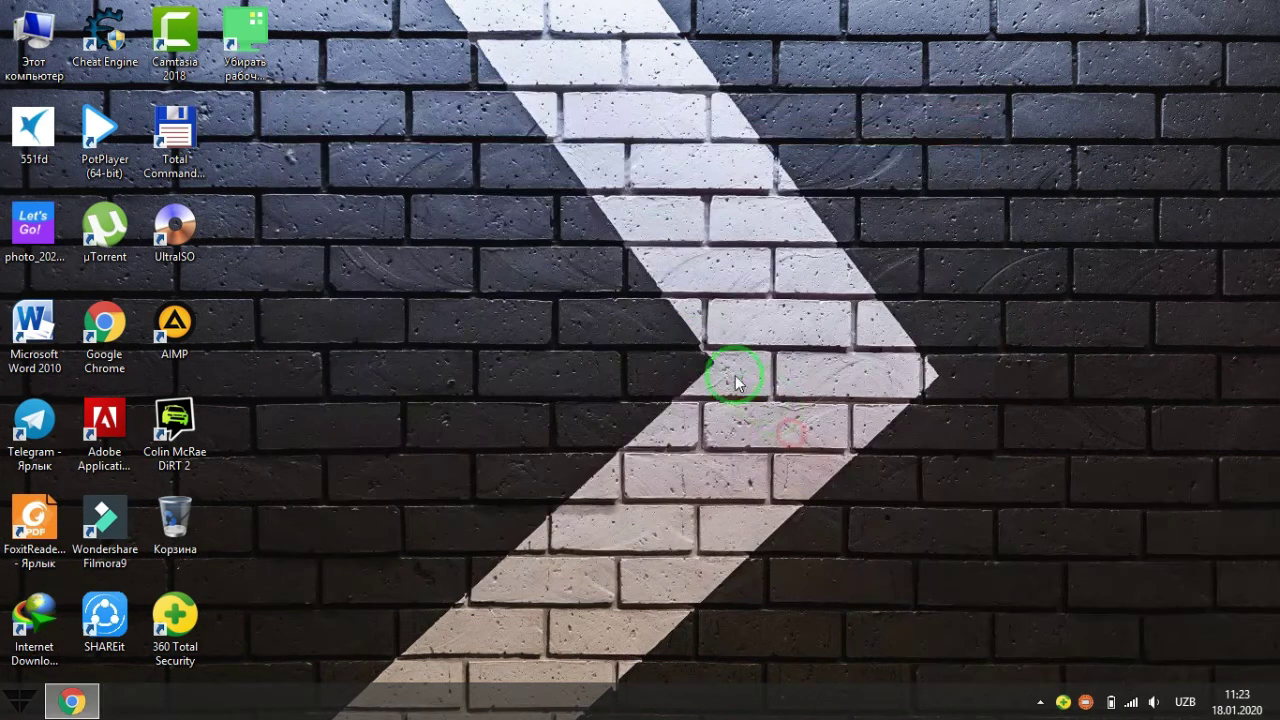
Check the Action Center flag among the hidden icons, and close the 360 Total Security updates list without installing anything
left_click(1005, 622)
left_click(1040, 700)
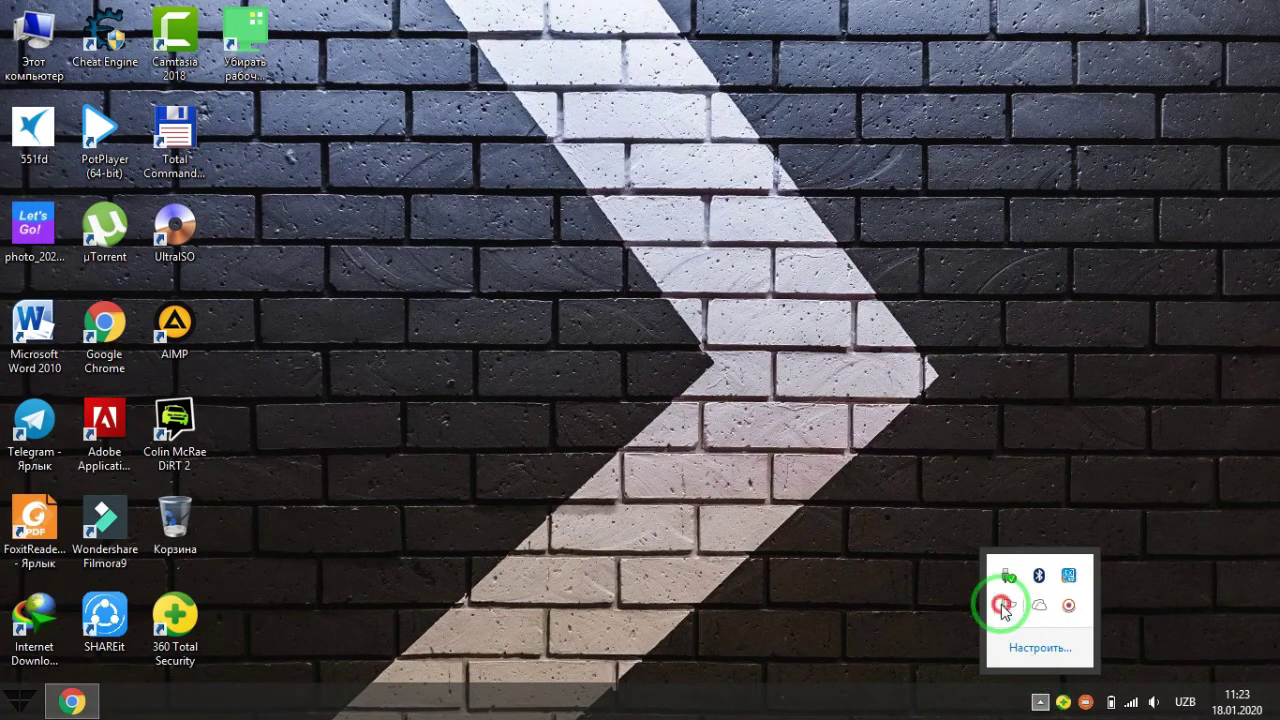
left_click(1008, 605)
left_click(1063, 701)
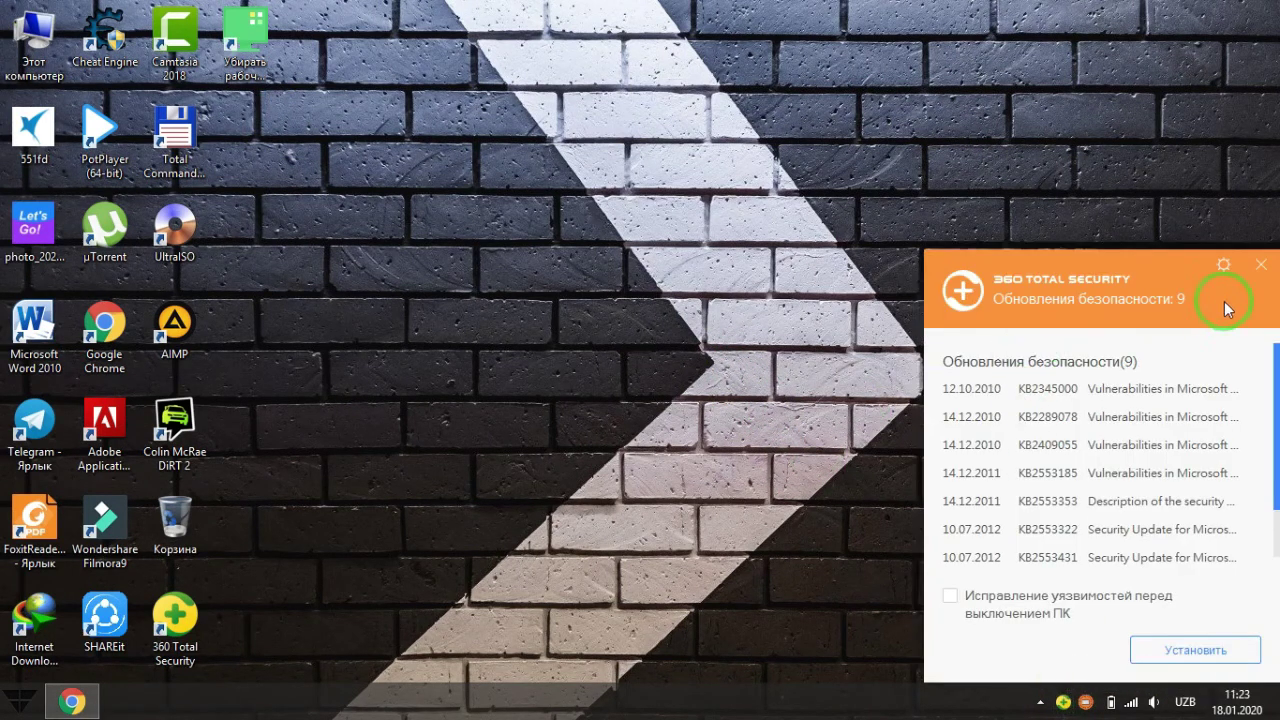
left_click(1262, 268)
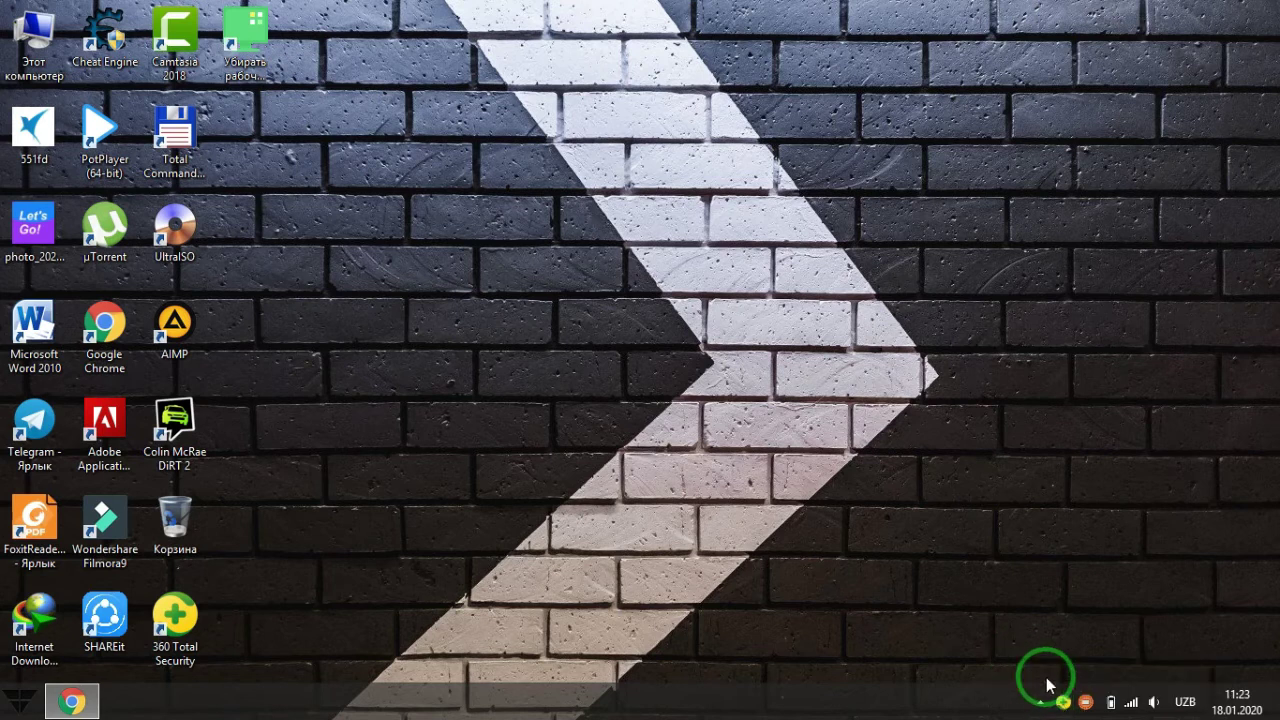
Open the 360 Total Security main window from the notification area to view its Полная проверка page, and minimize it
left_click(1065, 705)
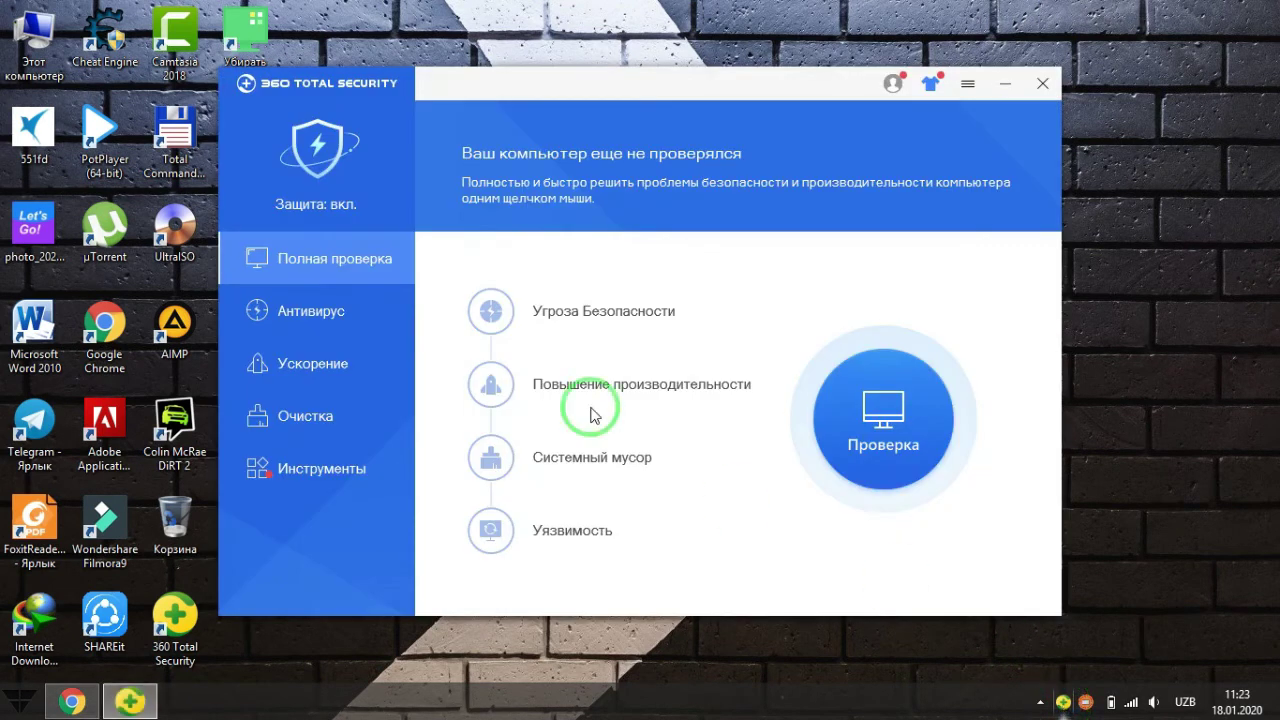
left_click(997, 42)
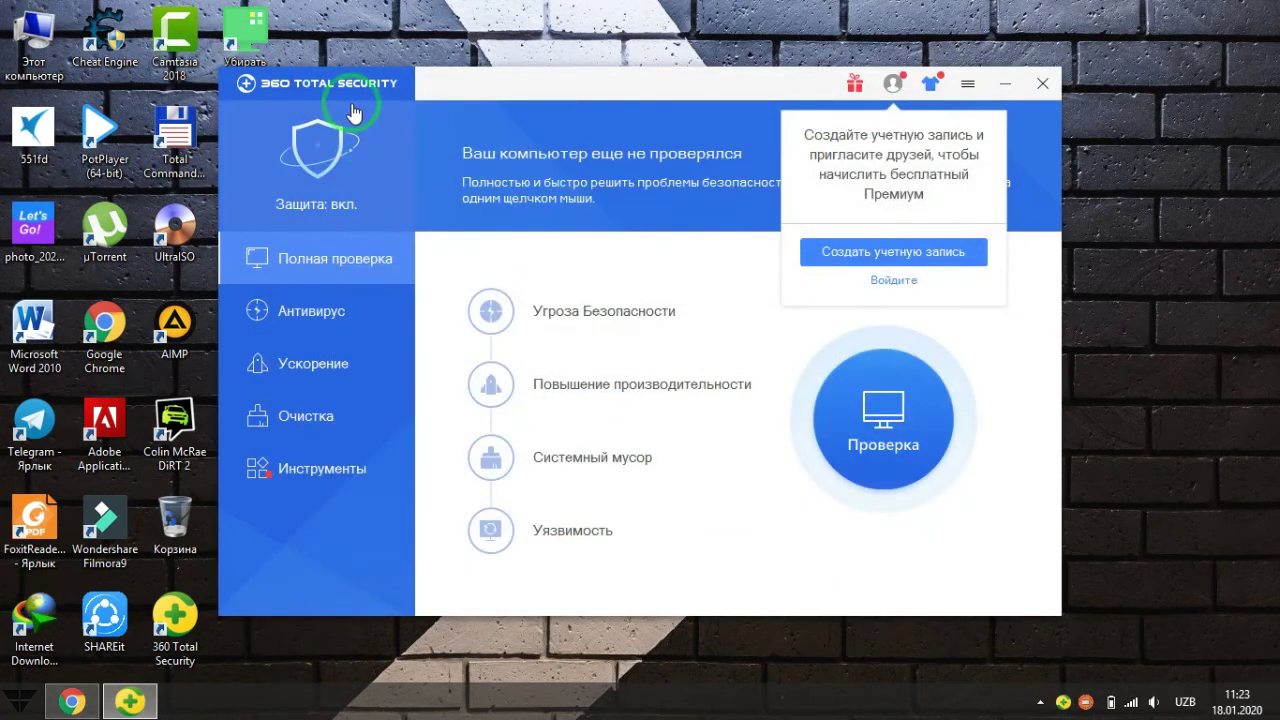
left_click(1005, 83)
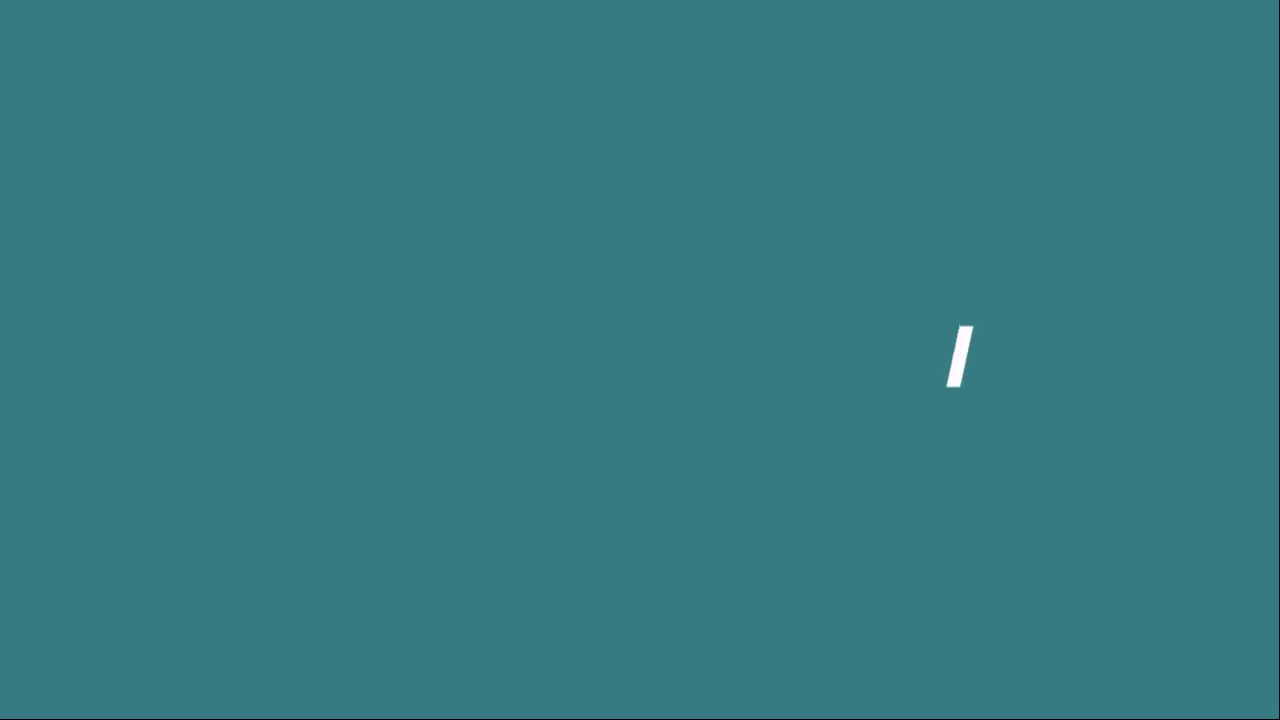